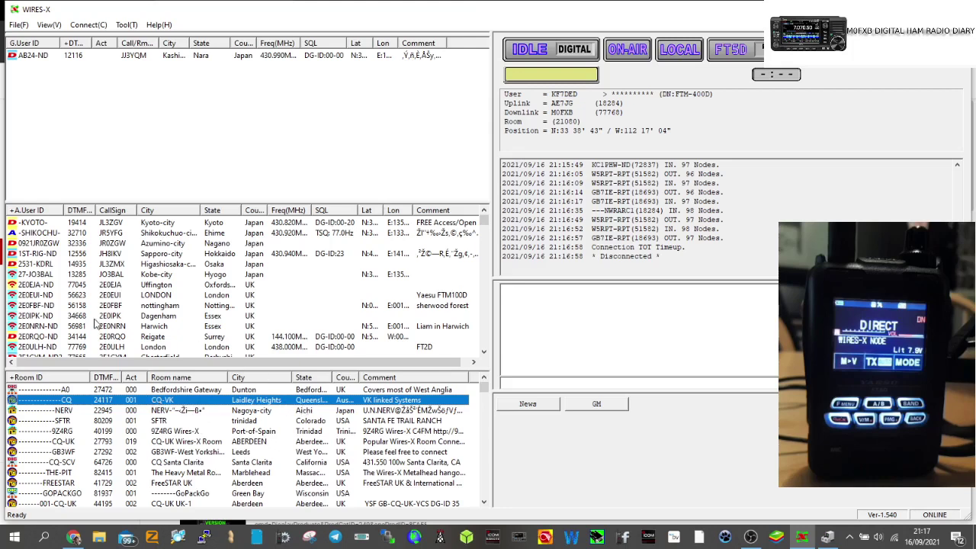
Find CQ-UK in the Room ID list and connect the node to room 27793.
scroll(281, 355, "down", 2)
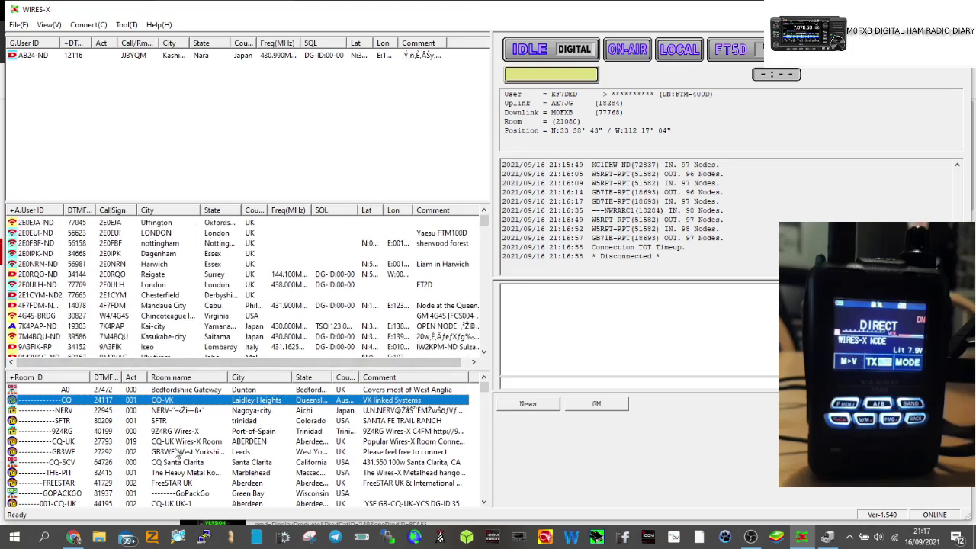
scroll(175, 453, "down", 1)
scroll(176, 455, "up", 1)
scroll(152, 402, "down", 1)
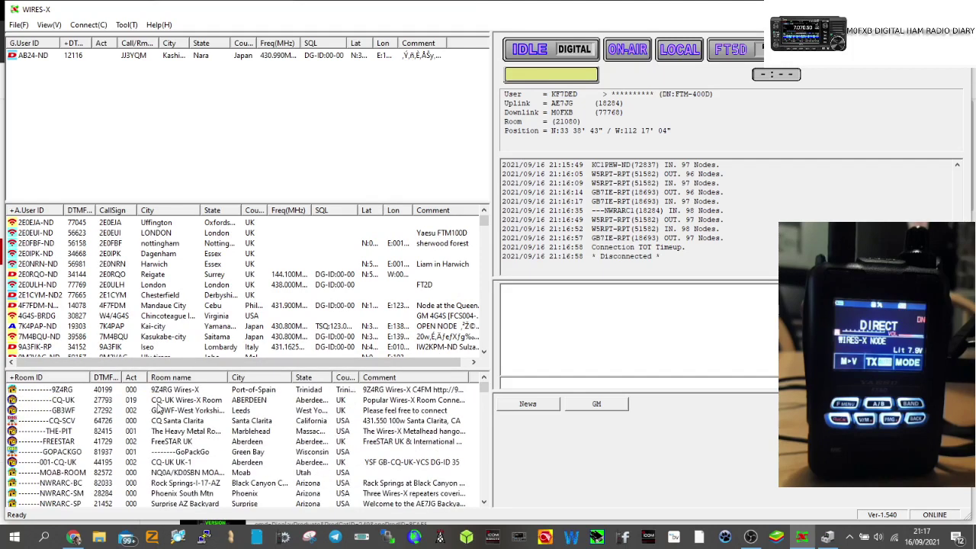
left_click(65, 421)
right_click(65, 422)
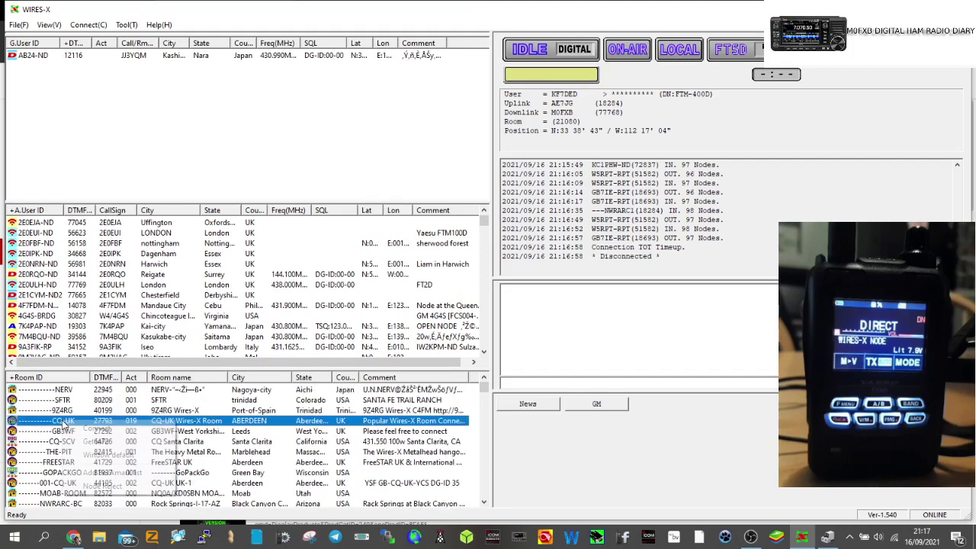
left_click(101, 430)
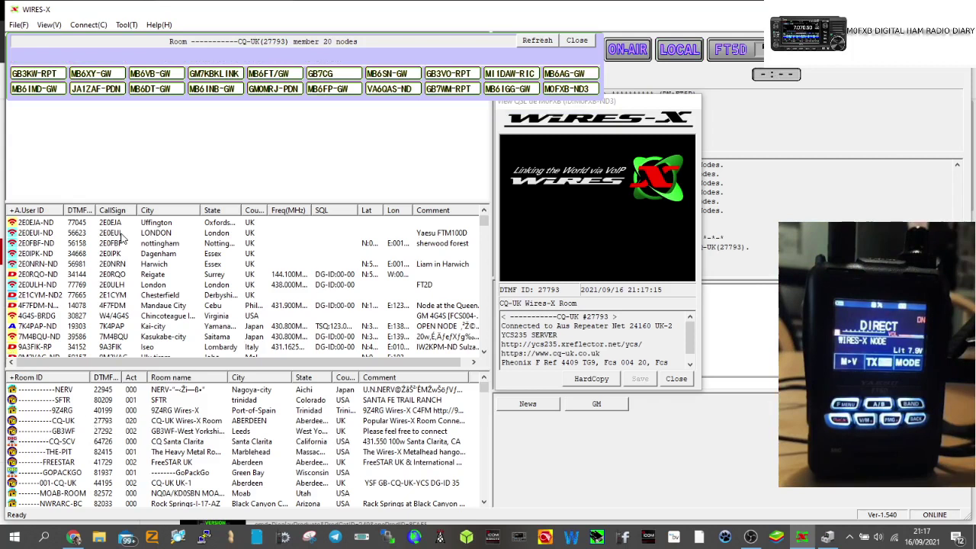
Bookmark the CQ-UK room and drag its member list window lower and to the right.
right_click(100, 422)
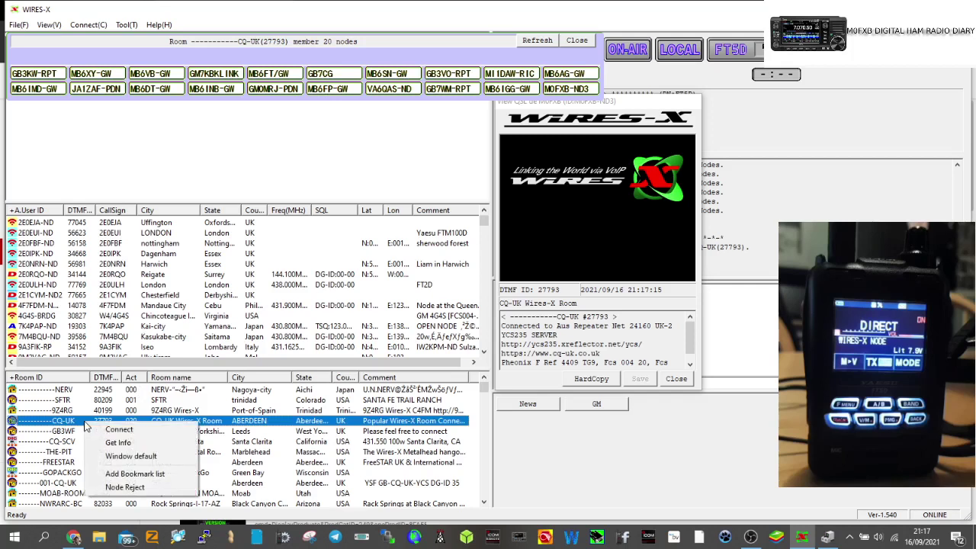
left_click(126, 474)
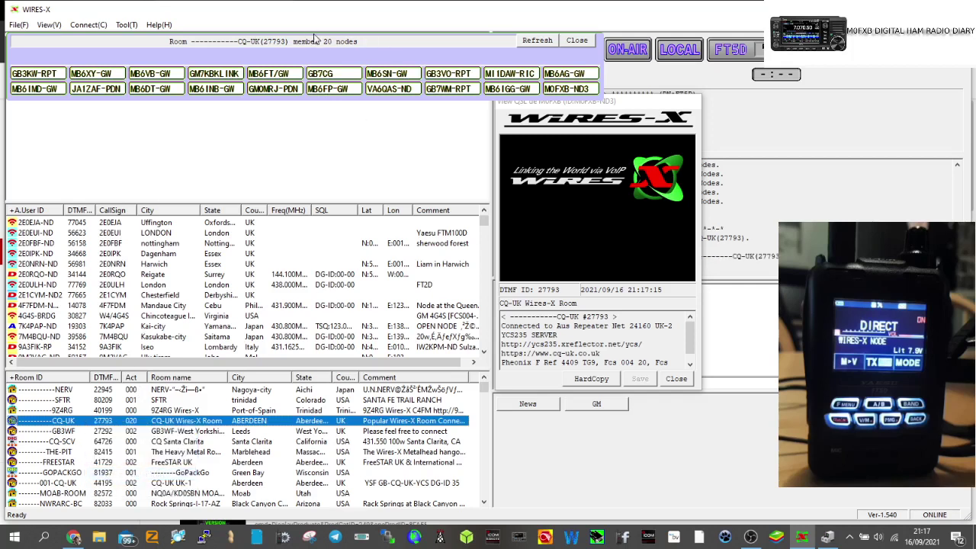
left_click_drag(373, 39, 418, 105)
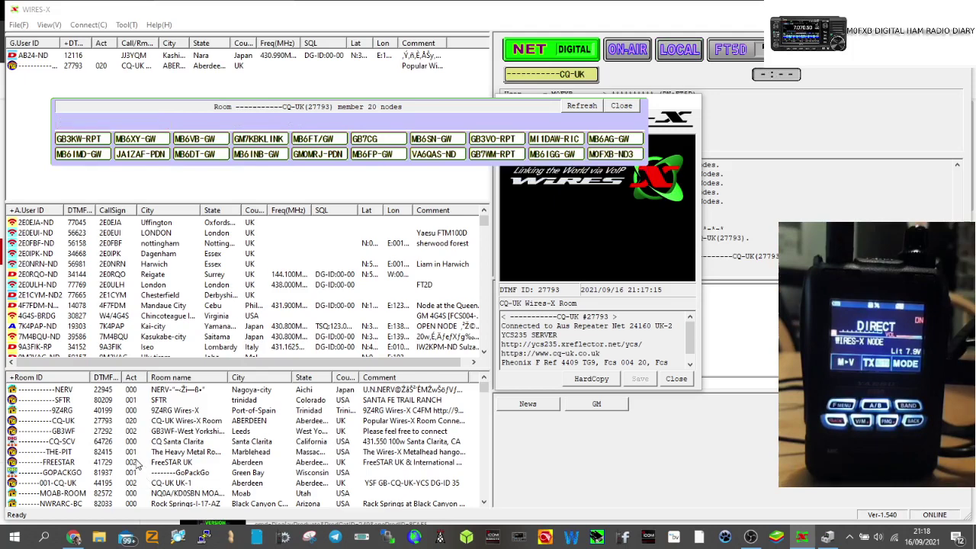
scroll(137, 465, "down", 3)
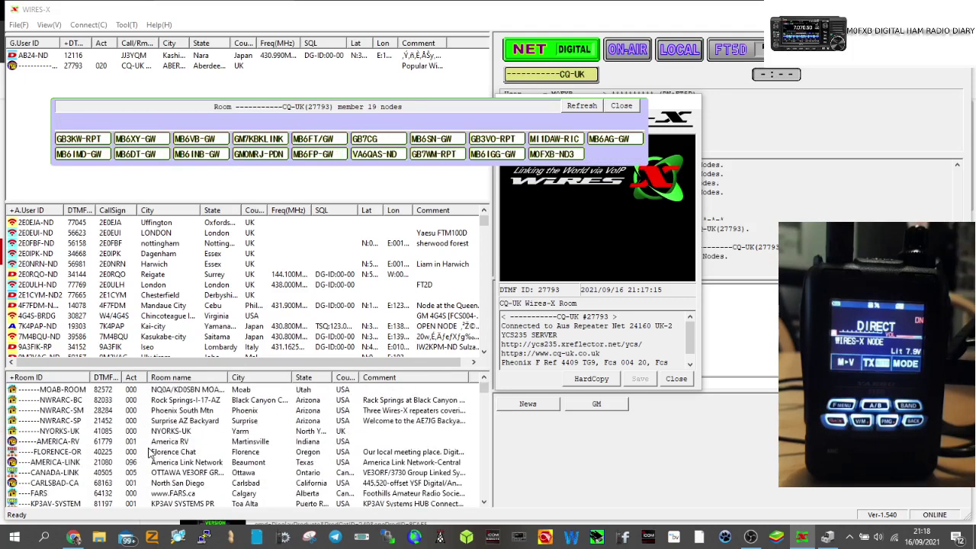
scroll(150, 452, "up", 3)
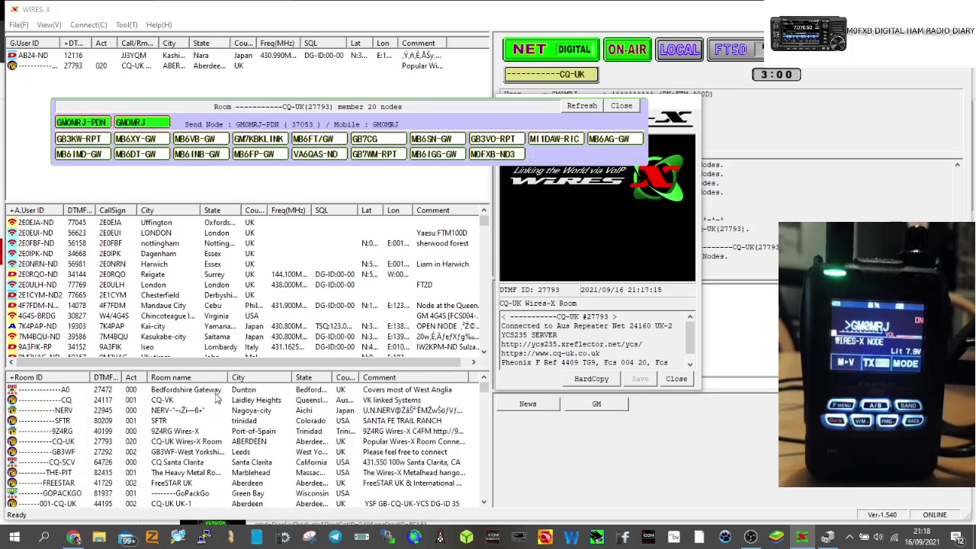
scroll(219, 401, "down", 2)
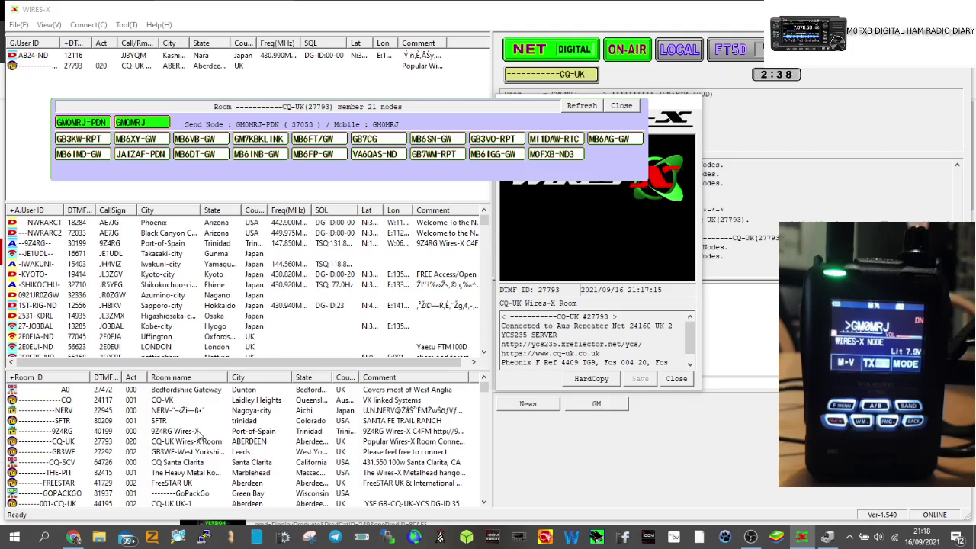
scroll(196, 433, "down", 1)
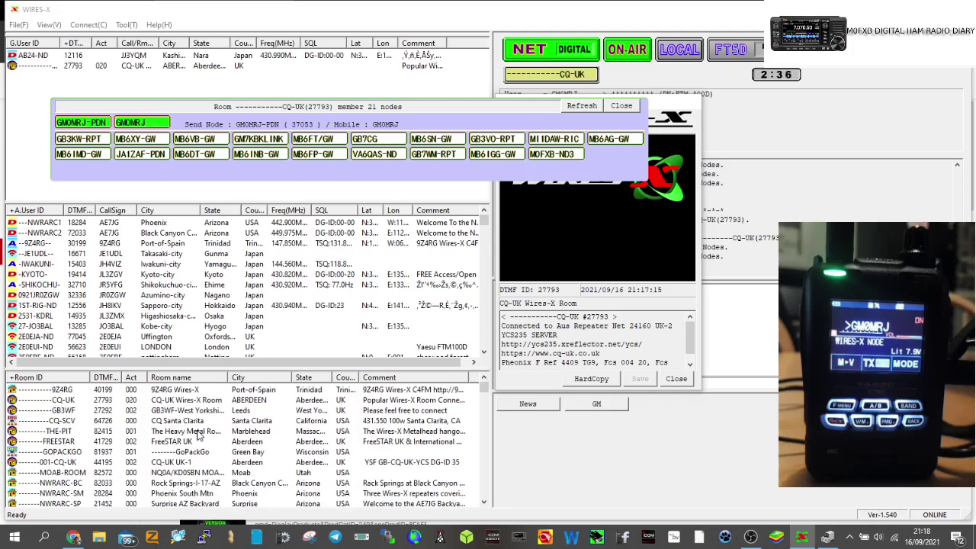
scroll(197, 433, "down", 2)
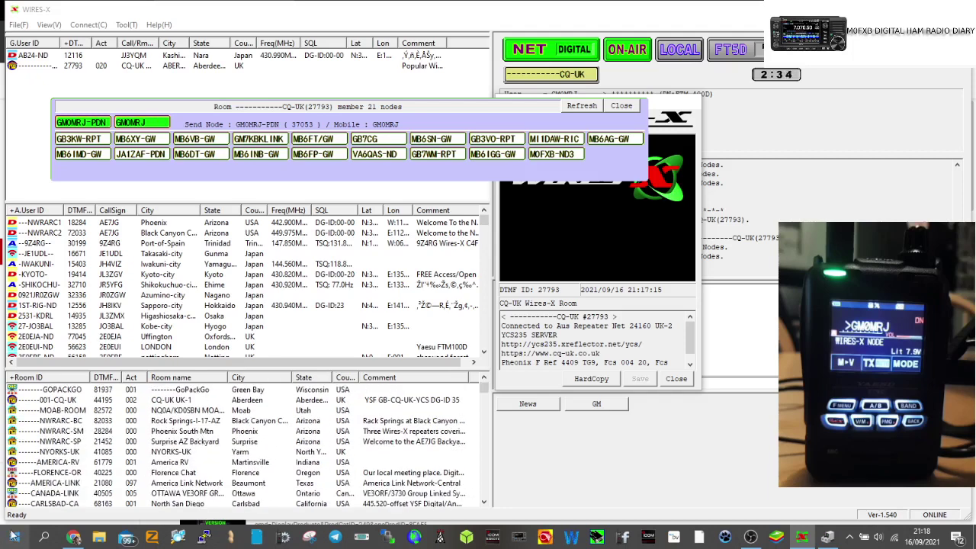
Add the AMERICA-LINK room from the Room ID list to the bookmark list.
right_click(96, 487)
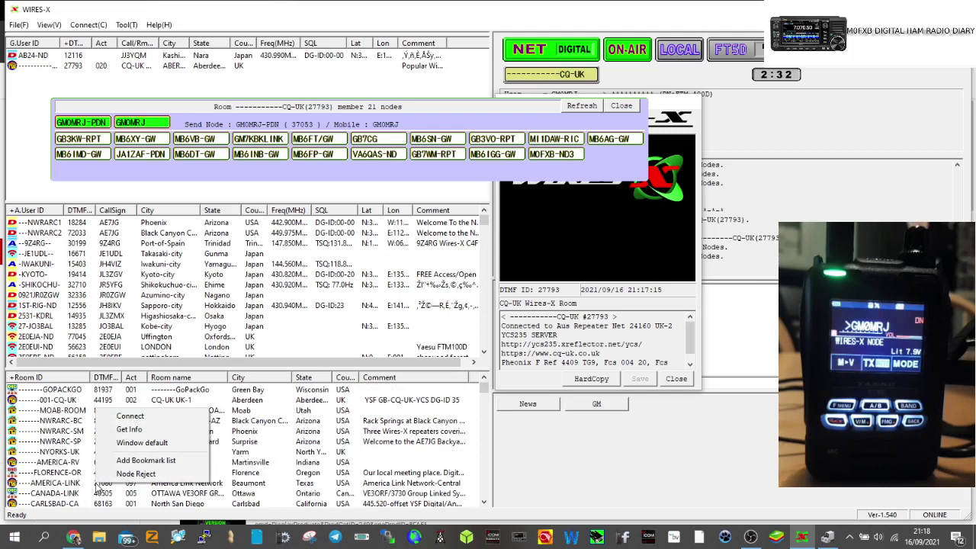
left_click(160, 418)
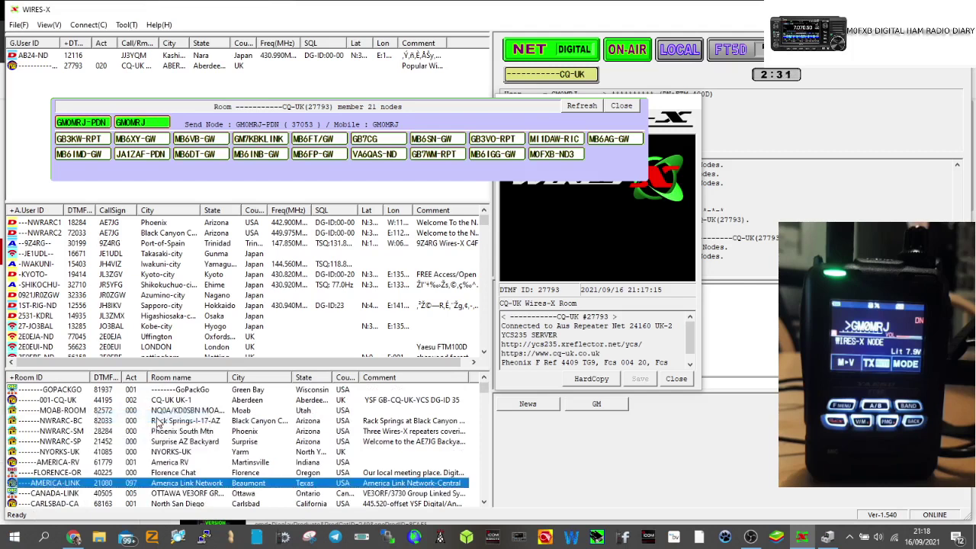
right_click(147, 488)
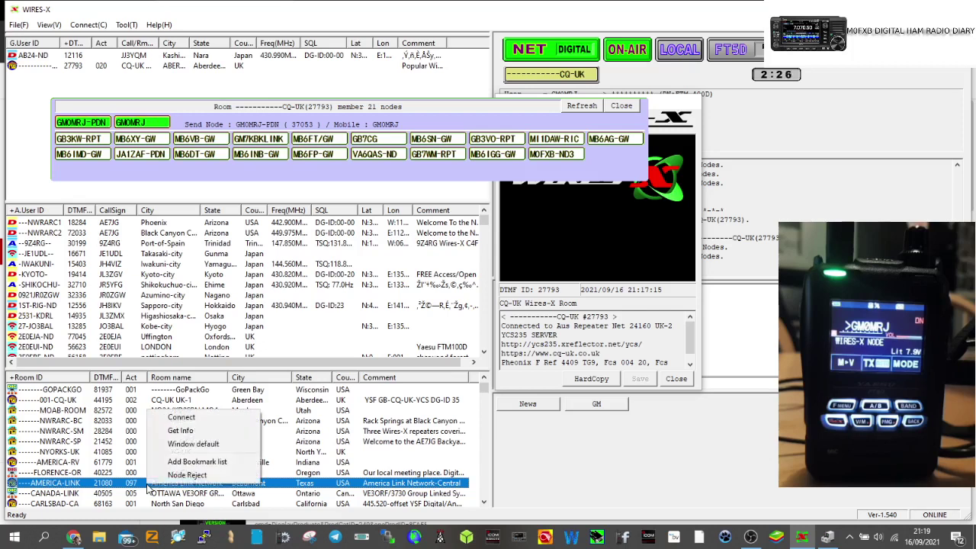
left_click(196, 461)
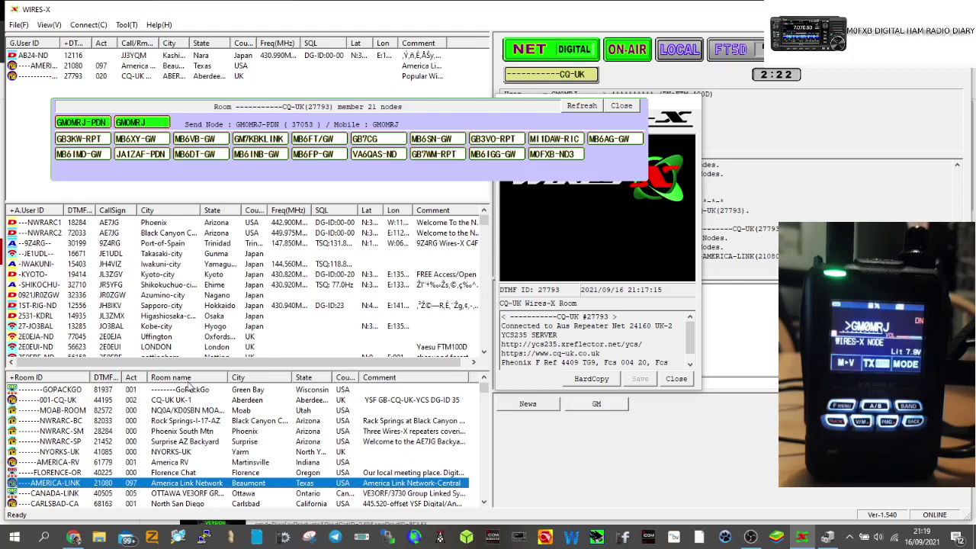
scroll(169, 436, "up", 2)
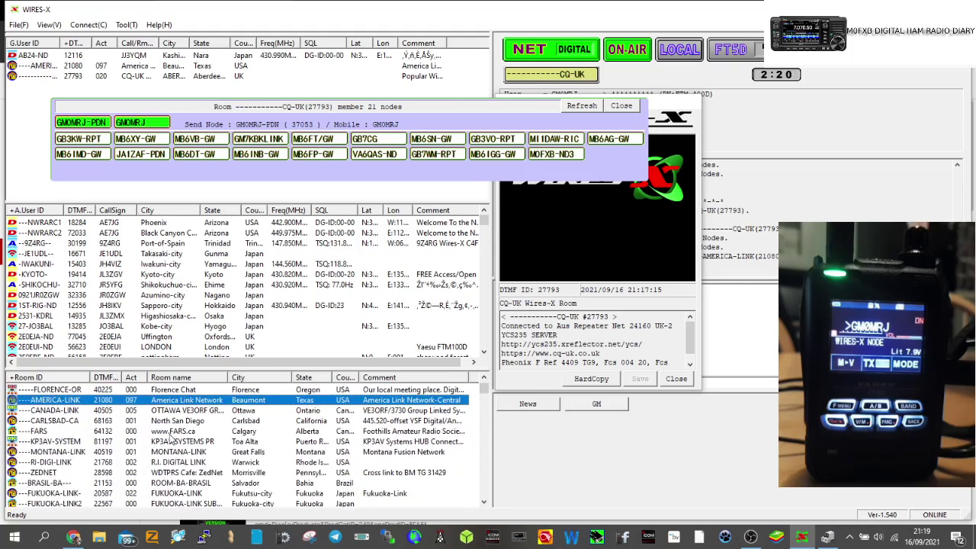
scroll(182, 436, "up", 1)
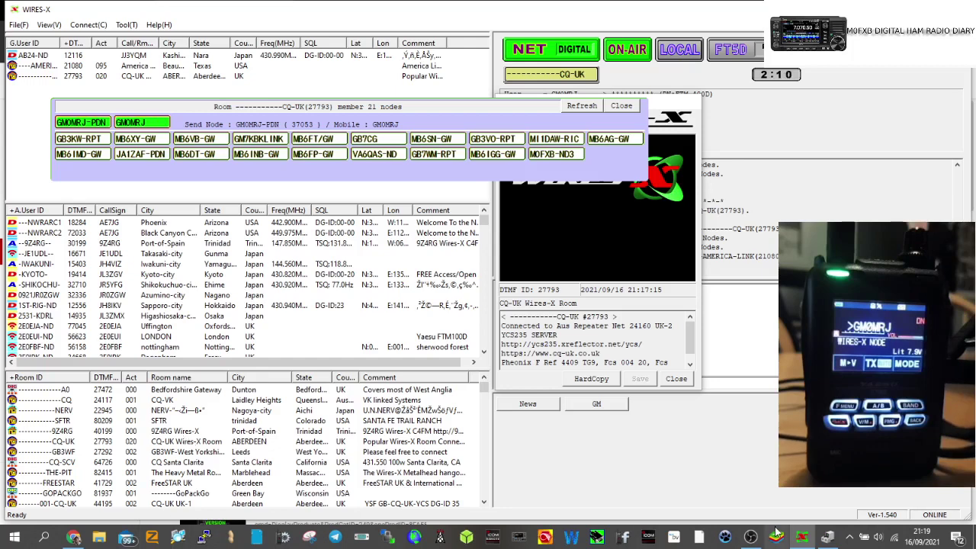
left_click(752, 539)
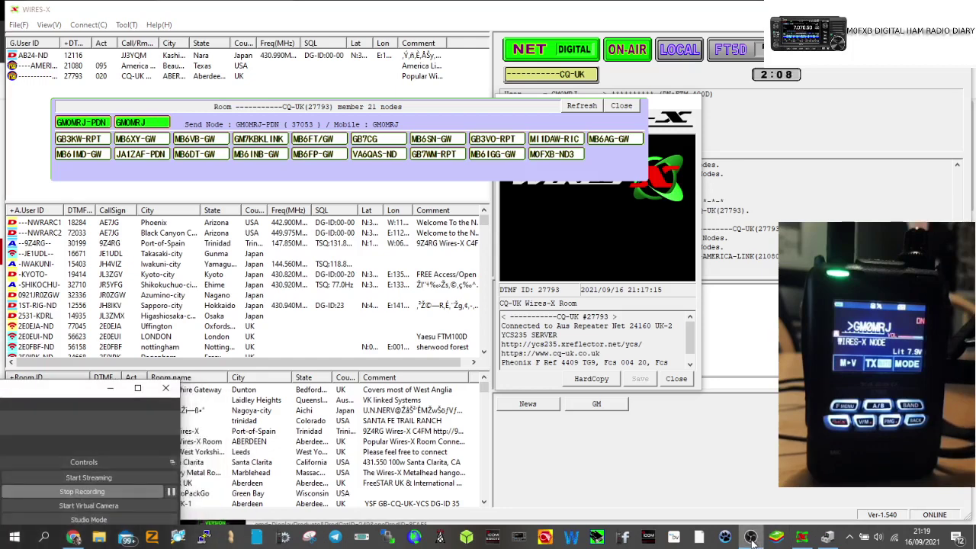
left_click(752, 539)
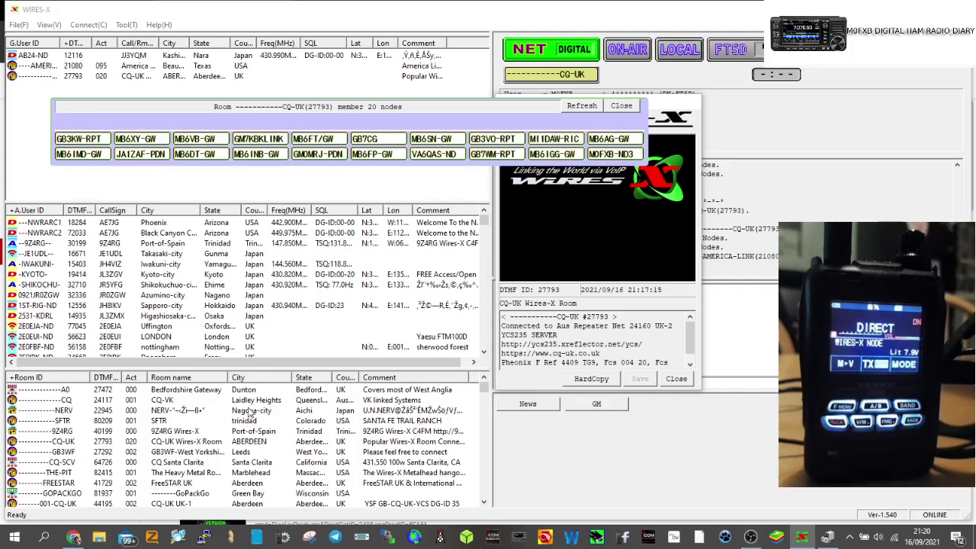
Scroll the user and room lists, then drag the CQ-UK View QSL window down and right.
scroll(296, 264, "down", 3)
scroll(297, 270, "down", 10)
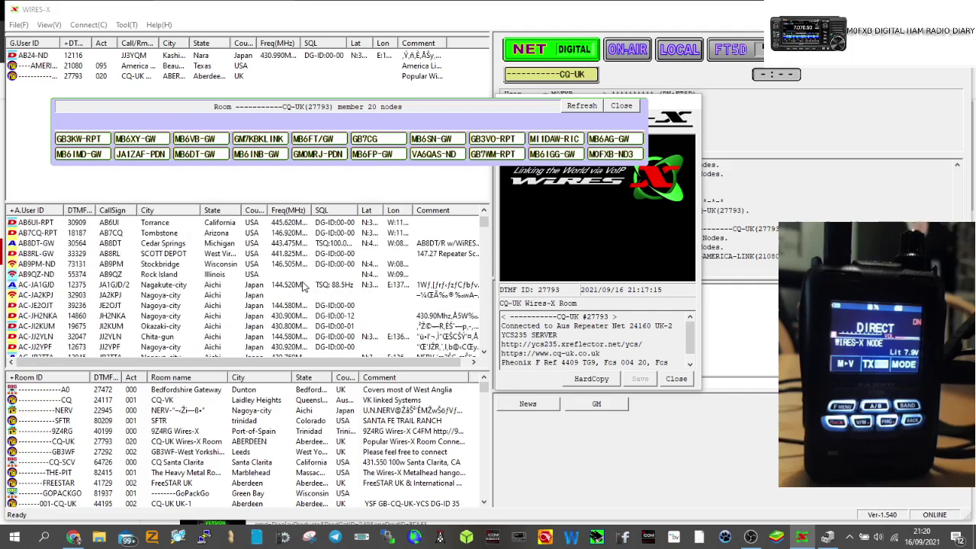
scroll(303, 285, "down", 3)
scroll(304, 285, "up", 5)
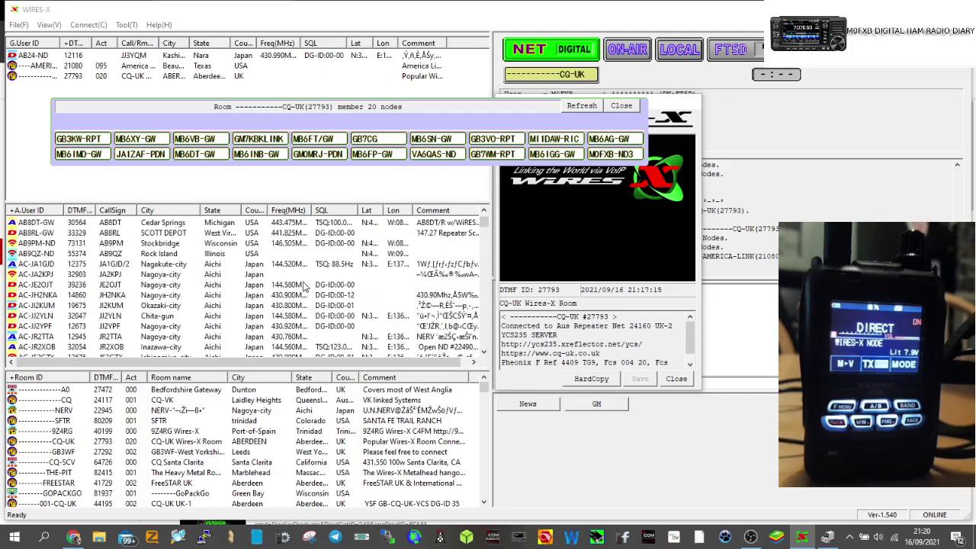
scroll(266, 449, "down", 5)
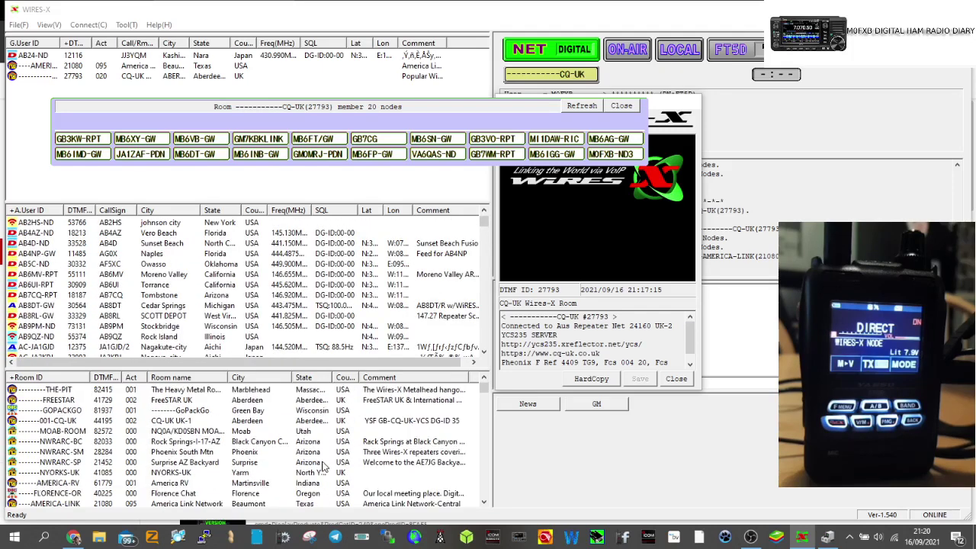
scroll(327, 452, "down", 1)
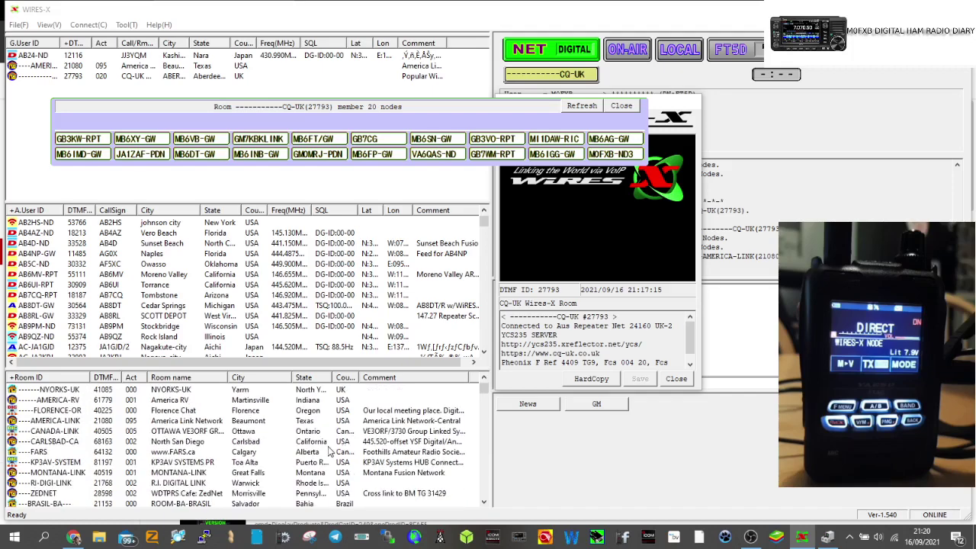
scroll(304, 433, "down", 8)
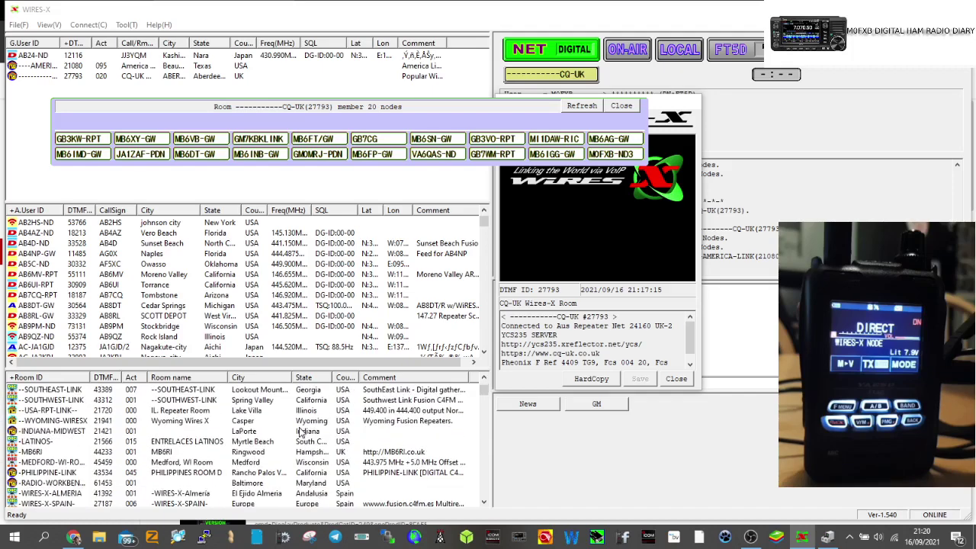
scroll(301, 431, "up", 9)
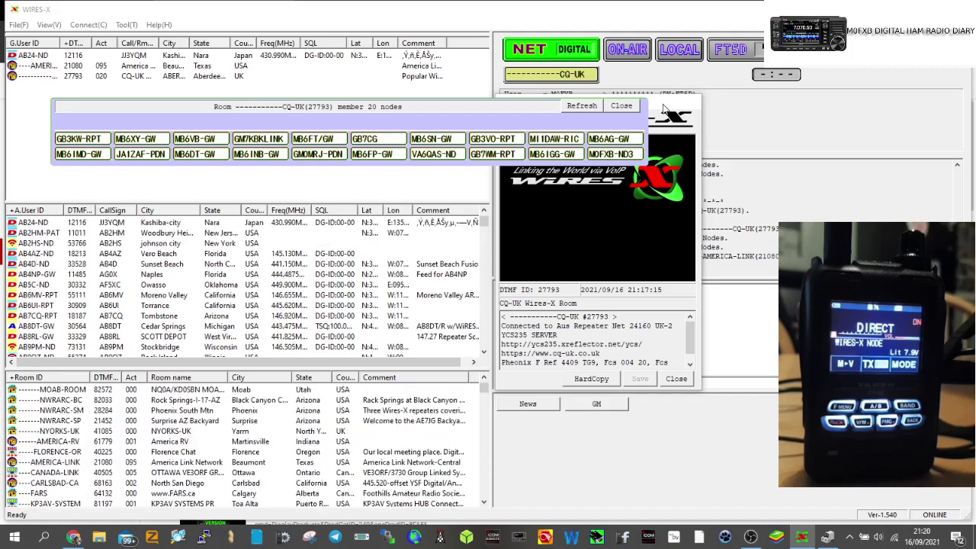
left_click_drag(663, 109, 770, 153)
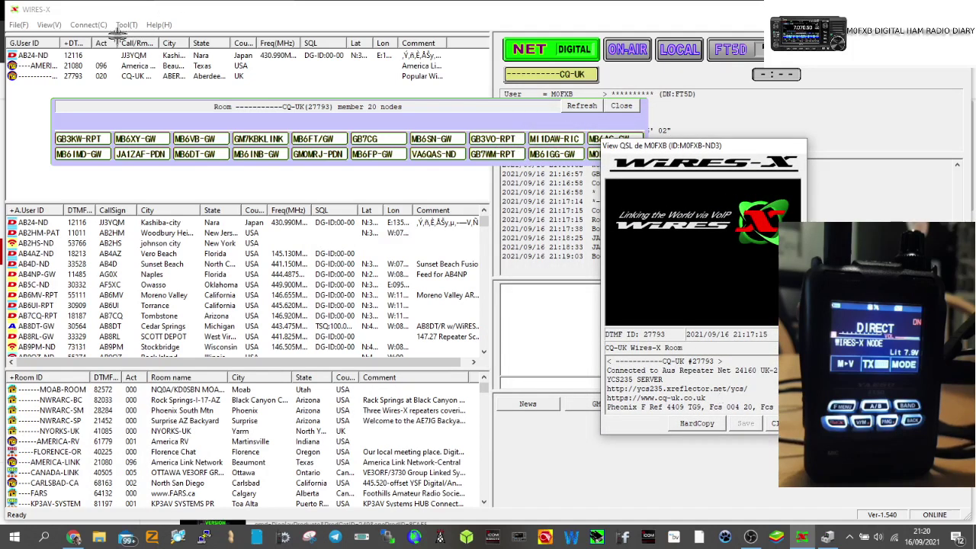
Connect to room ID 27793 via Connect To, then drag the QSL window down to reveal the log.
left_click(83, 26)
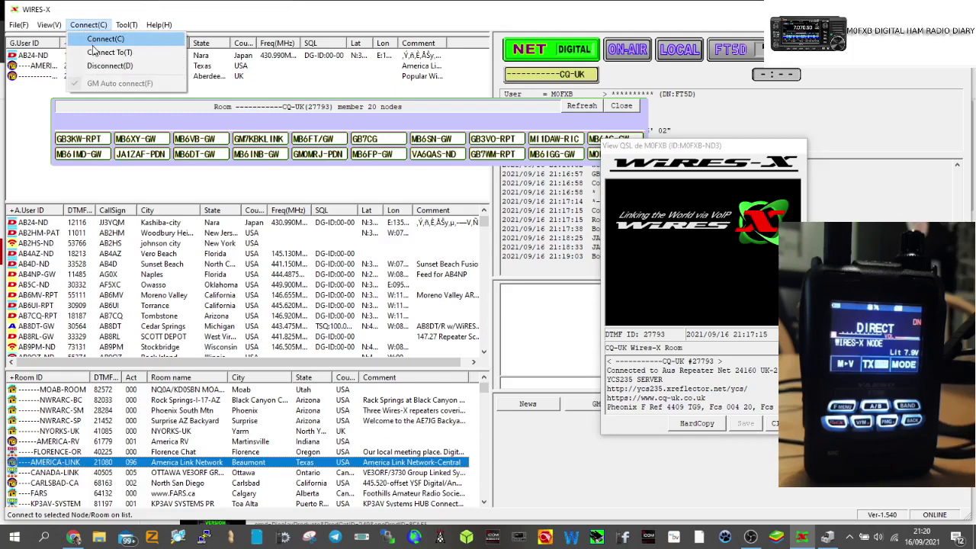
left_click(107, 52)
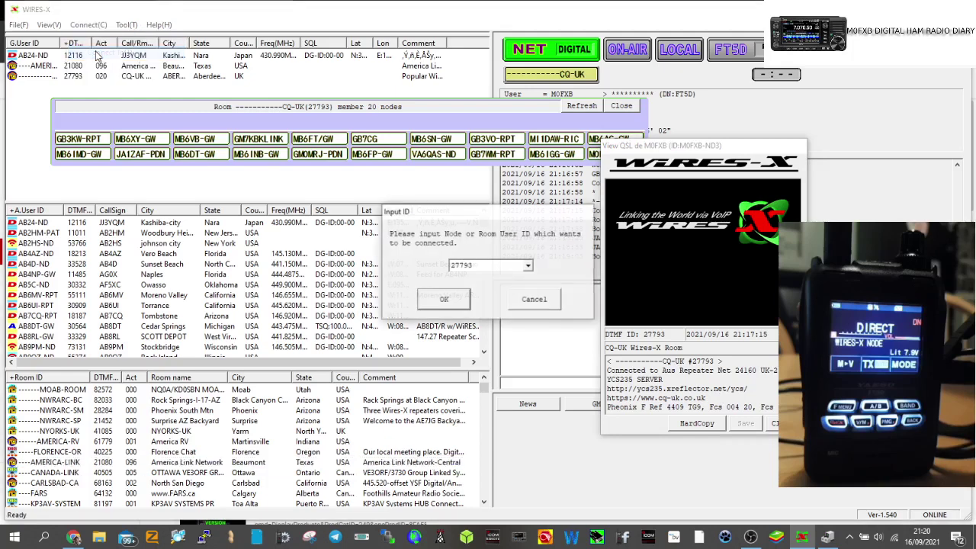
left_click(528, 269)
left_click(529, 266)
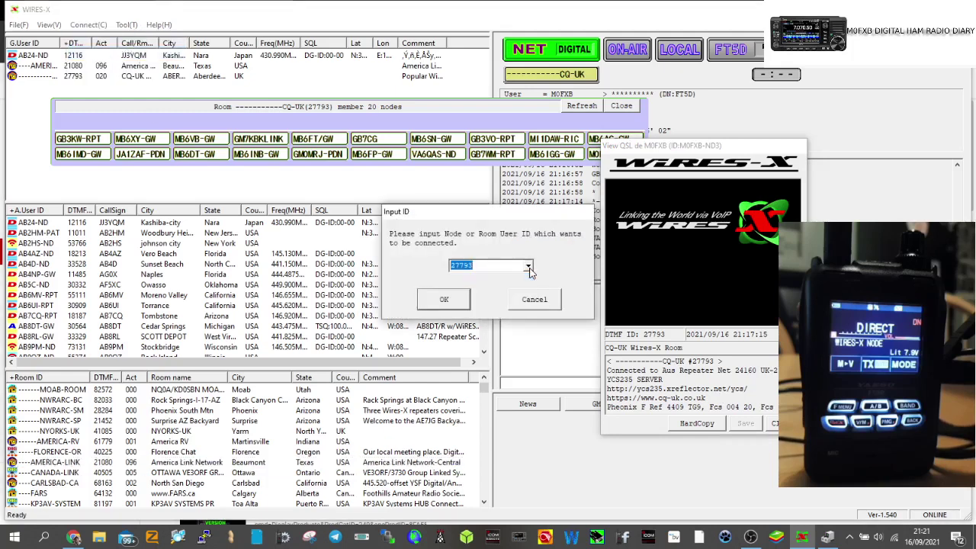
left_click(446, 299)
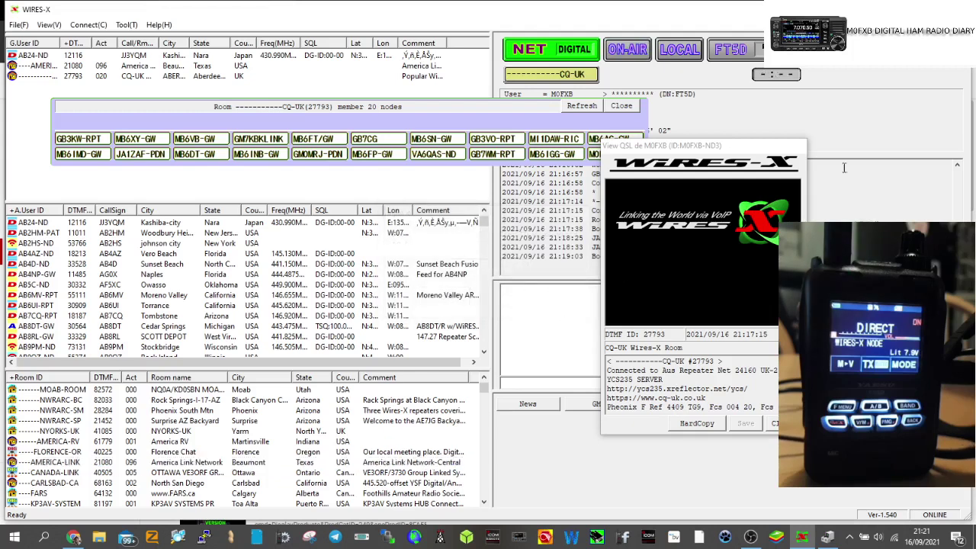
mouse_move(753, 158)
left_mouse_down()
mouse_move(839, 195)
mouse_move(799, 279)
mouse_move(790, 333)
left_mouse_up()
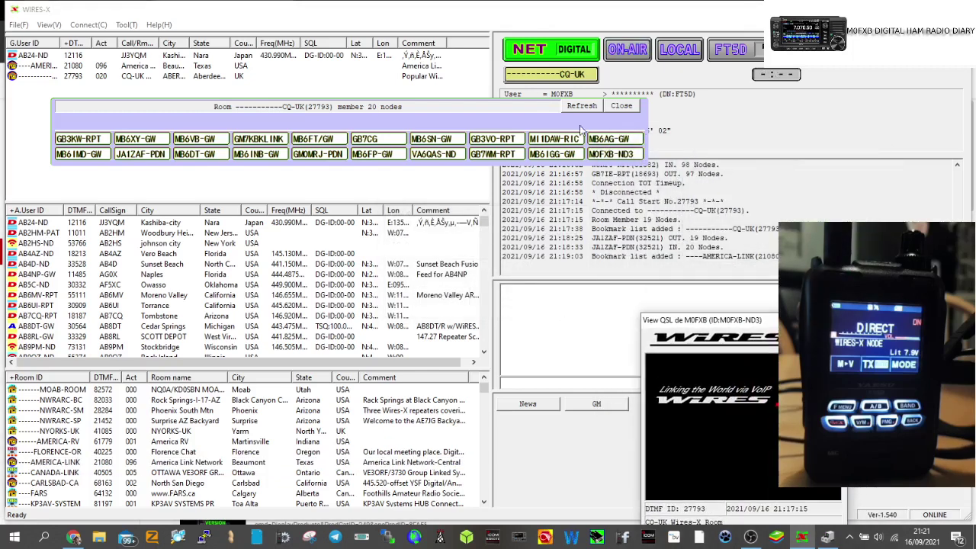
Drag the QSL card window further aside and shift the CQ-UK member panel left.
left_click_drag(513, 103, 414, 78)
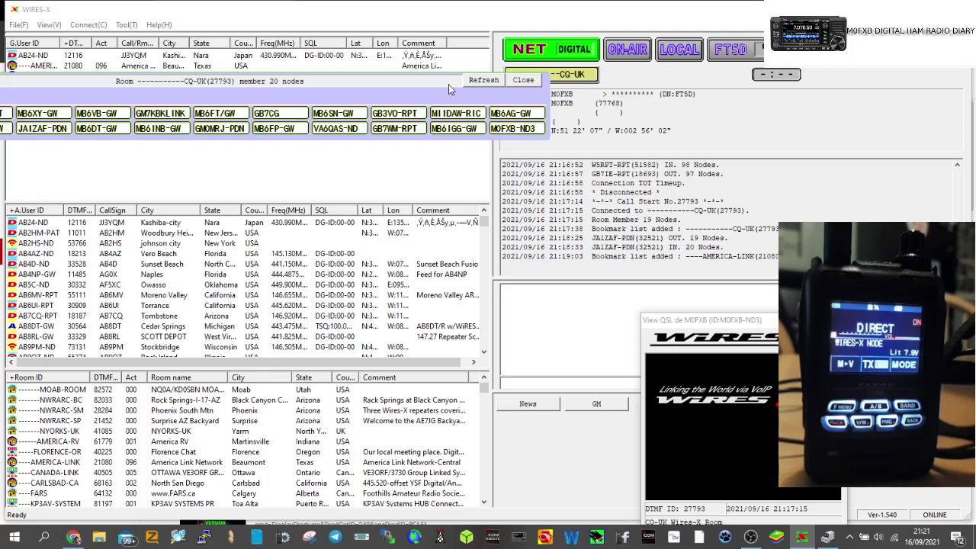
left_click_drag(433, 81, 359, 87)
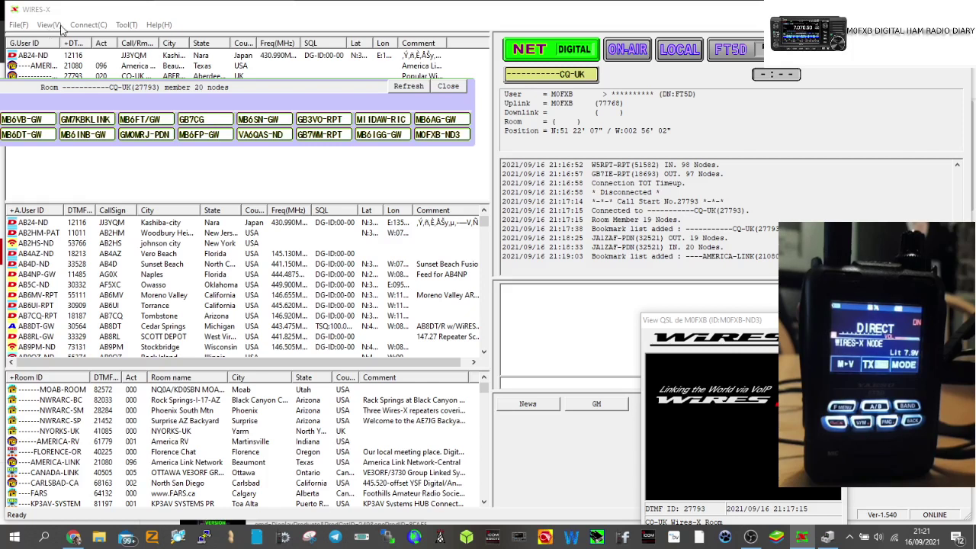
Review the transceiver settings and close them with OK.
left_click(80, 27)
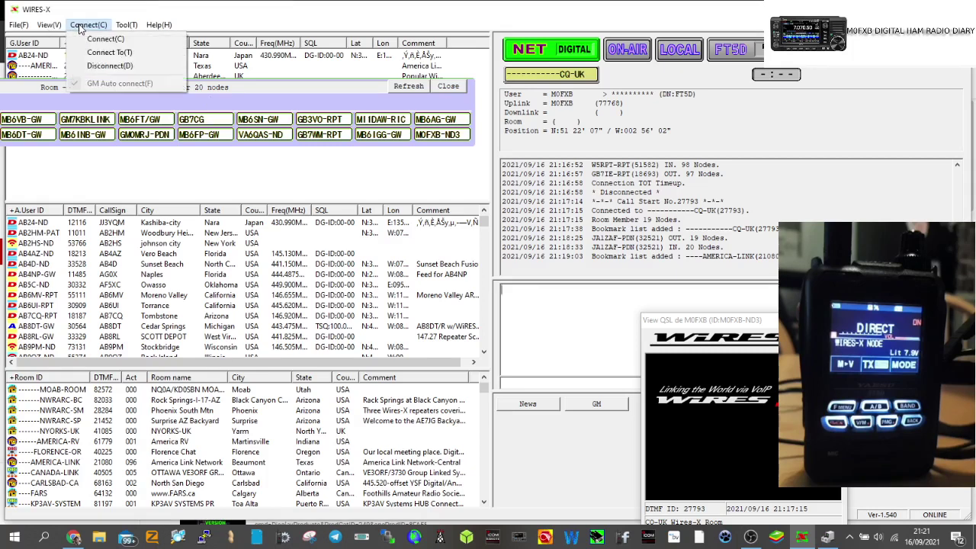
mouse_move(22, 31)
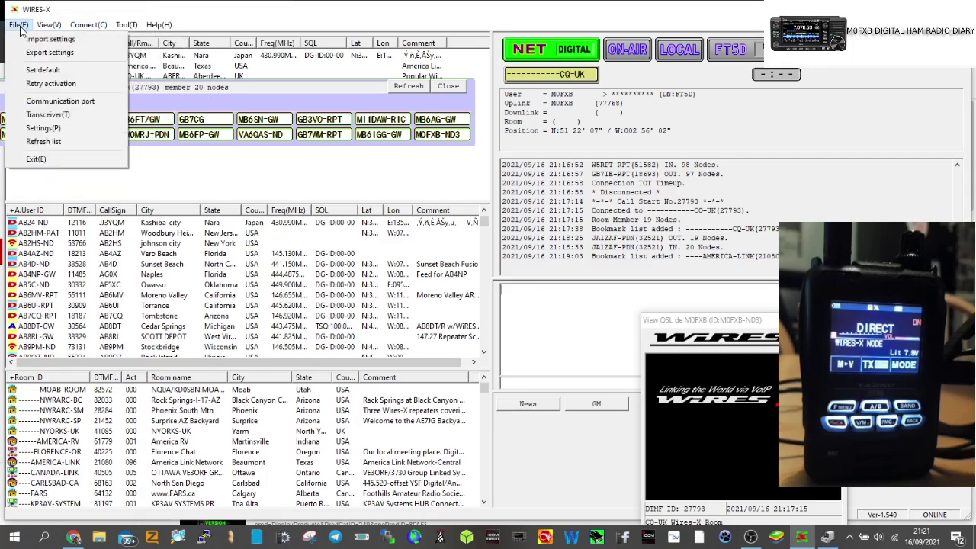
left_click(36, 115)
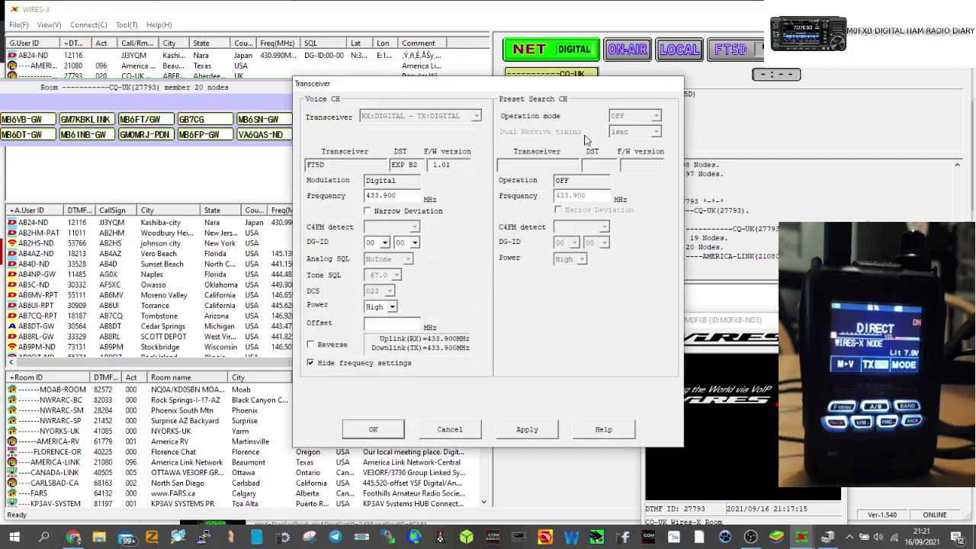
left_click(386, 432)
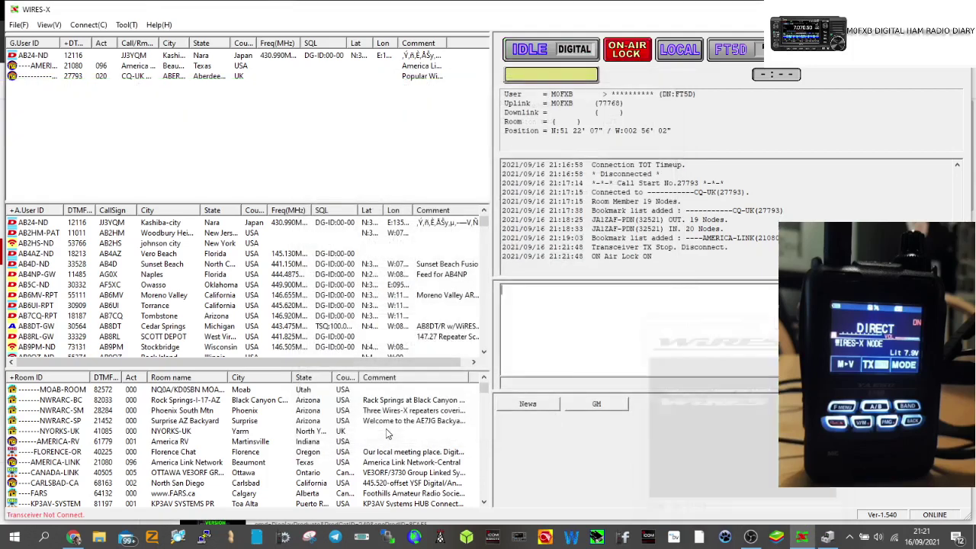
Read the GPS position (51° 22' N, 2° 56' W) into location settings and enable Show position data.
left_click(20, 27)
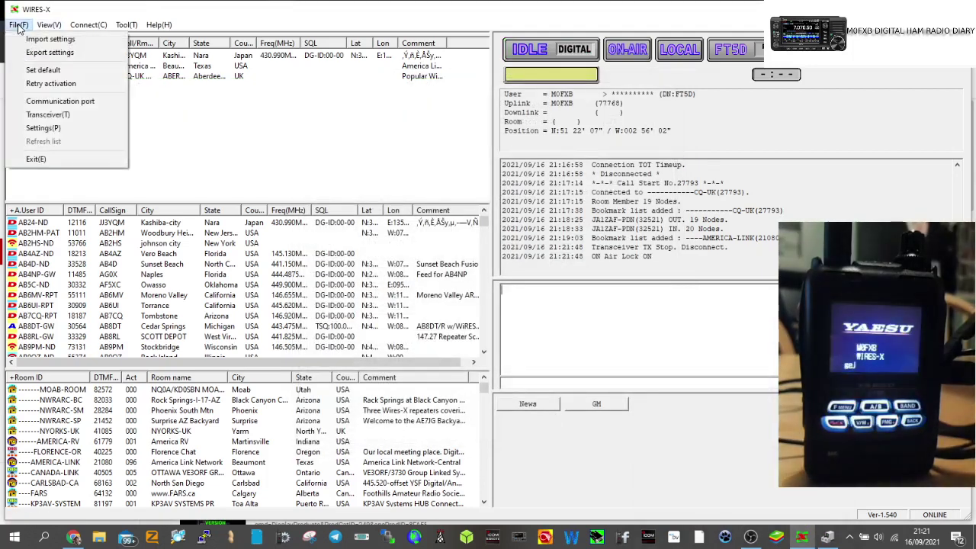
left_click(20, 26)
left_click(20, 26)
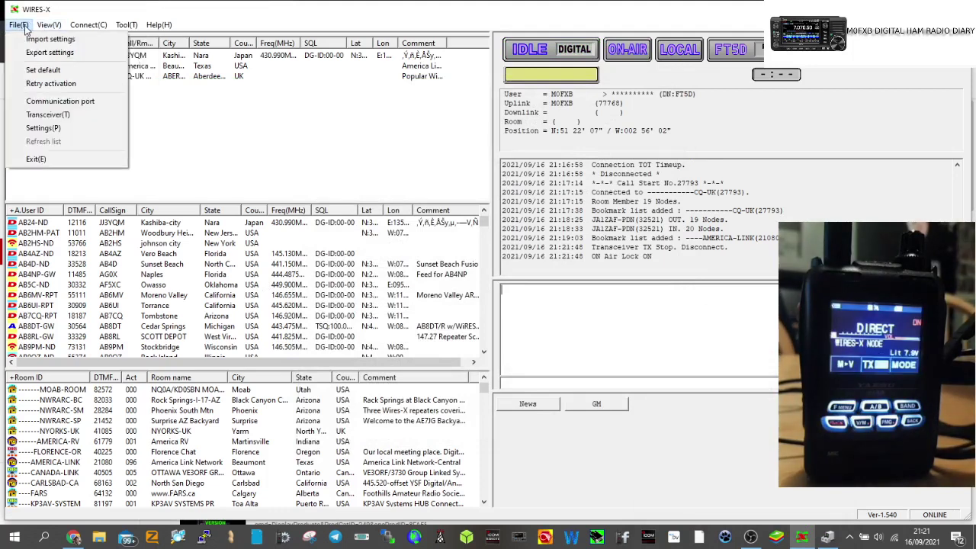
left_click(46, 128)
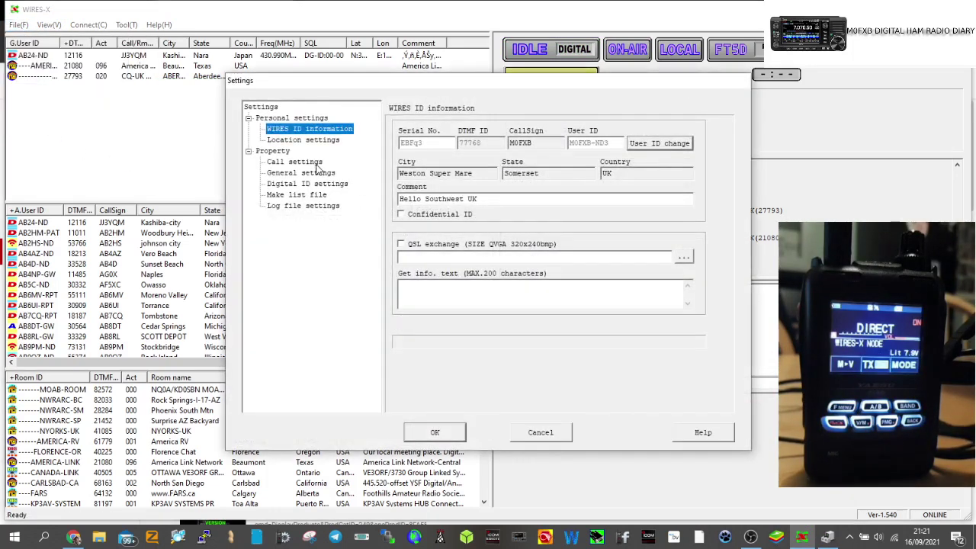
left_click(309, 141)
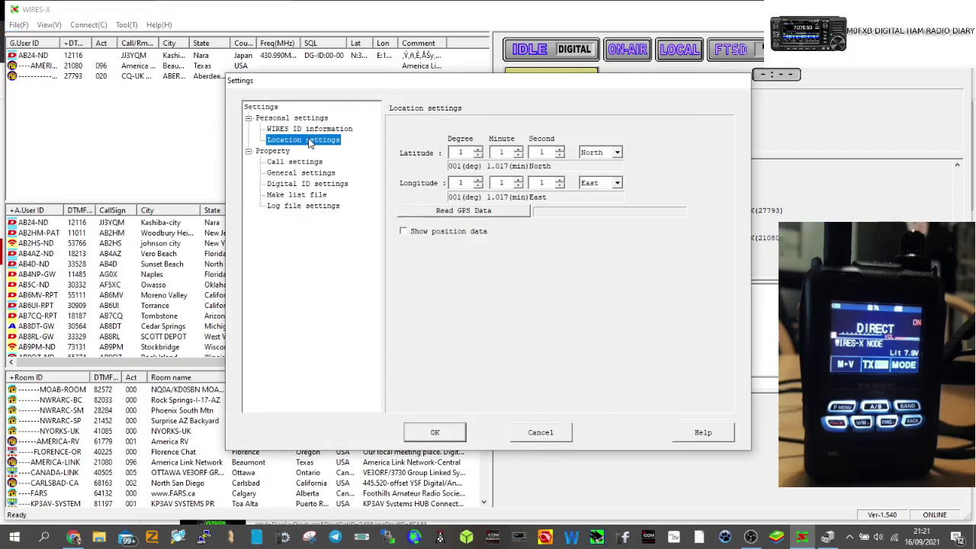
left_click(460, 211)
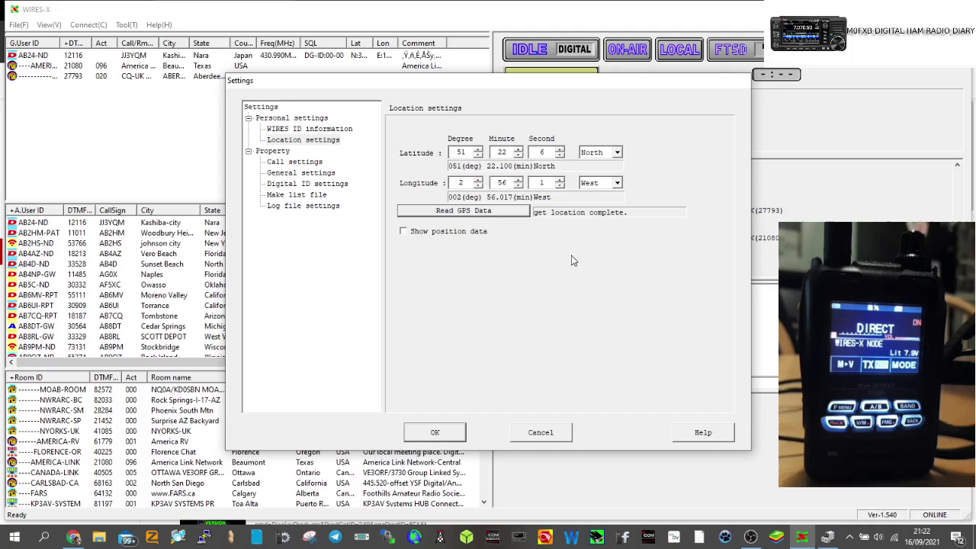
left_click(404, 231)
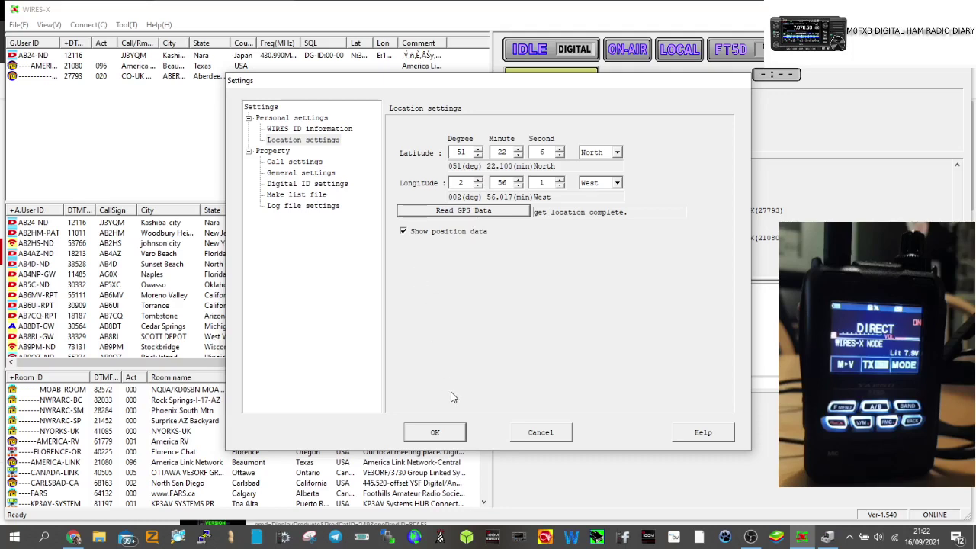
left_click(435, 432)
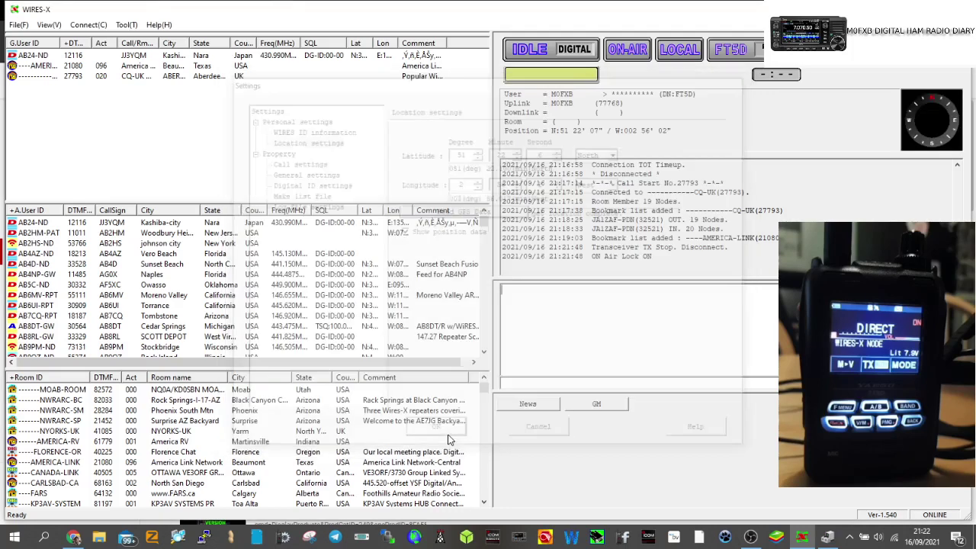
Reconnect the node to CQ-UK (27793) from the bookmark list.
left_click(98, 77)
right_click(98, 79)
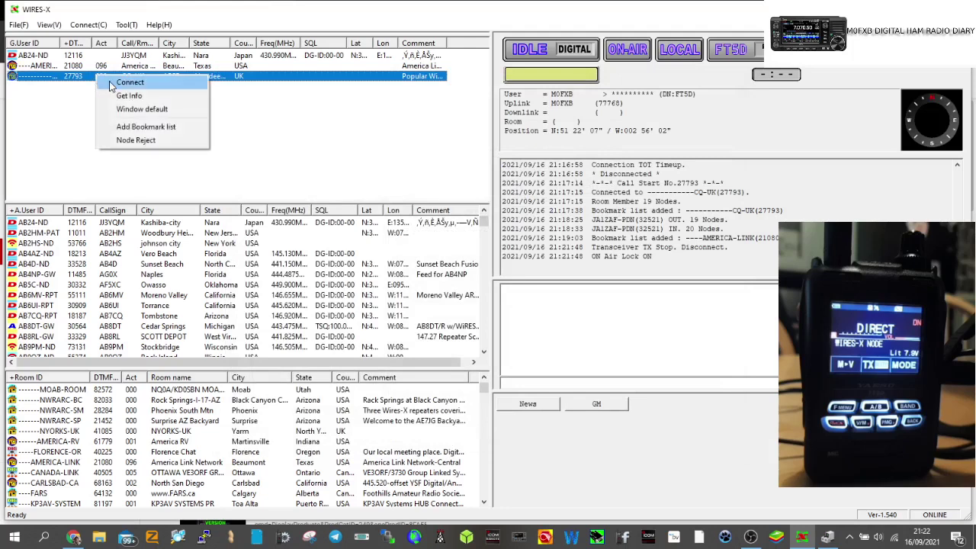
left_click(110, 84)
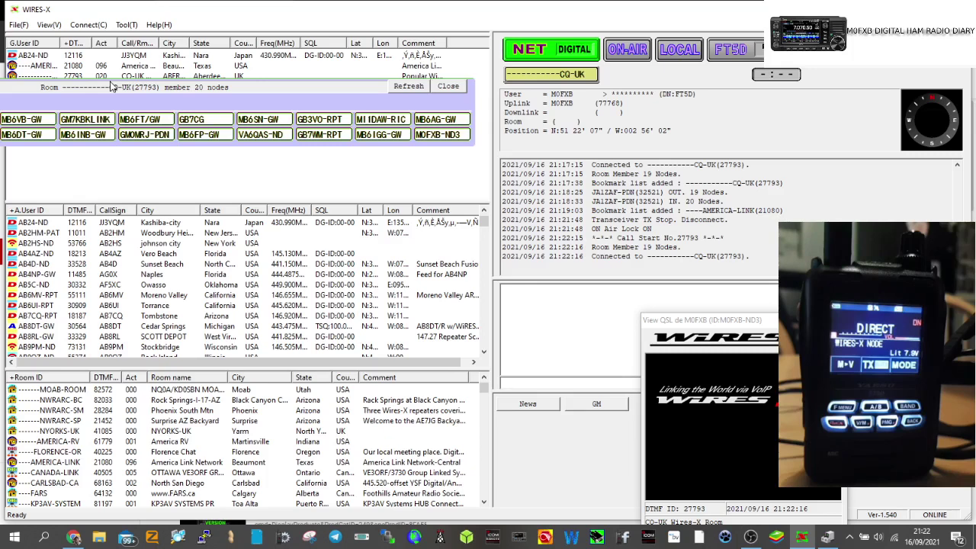
Scroll through the station and room lists to browse available rooms.
scroll(206, 284, "down", 1)
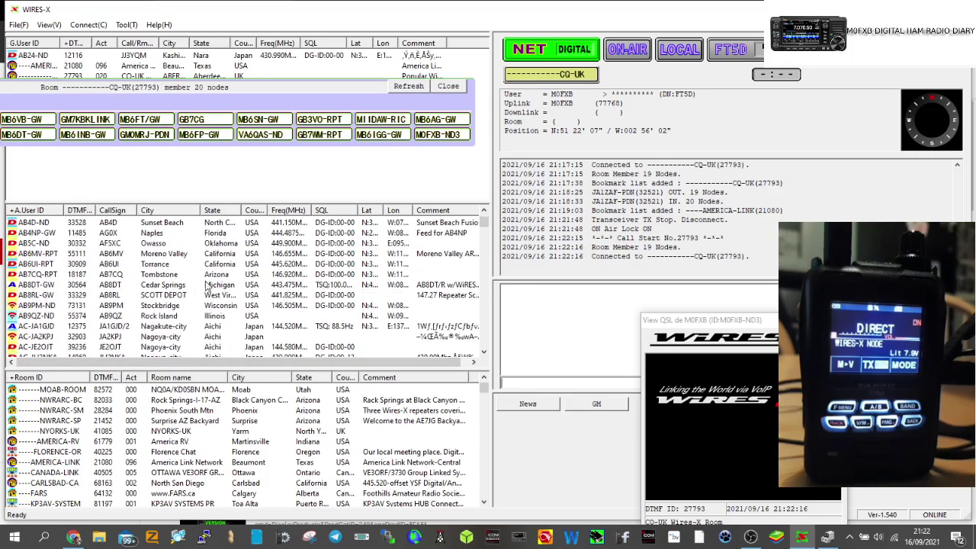
scroll(228, 282, "down", 5)
scroll(279, 476, "down", 3)
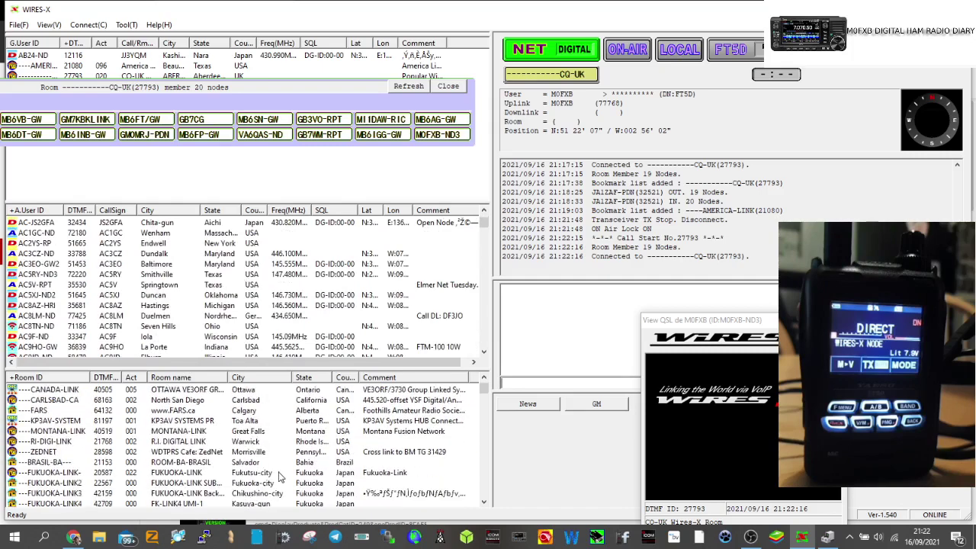
scroll(288, 457, "down", 9)
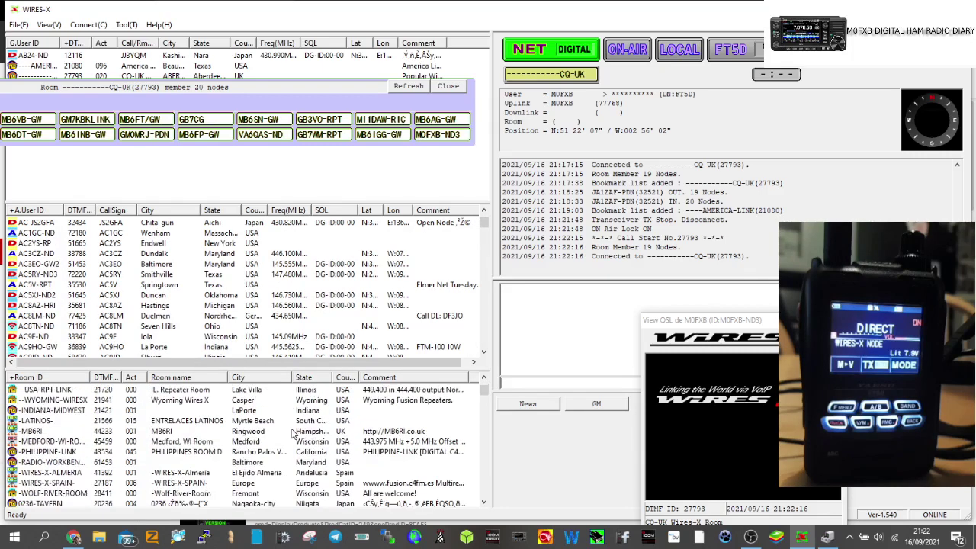
scroll(292, 433, "down", 4)
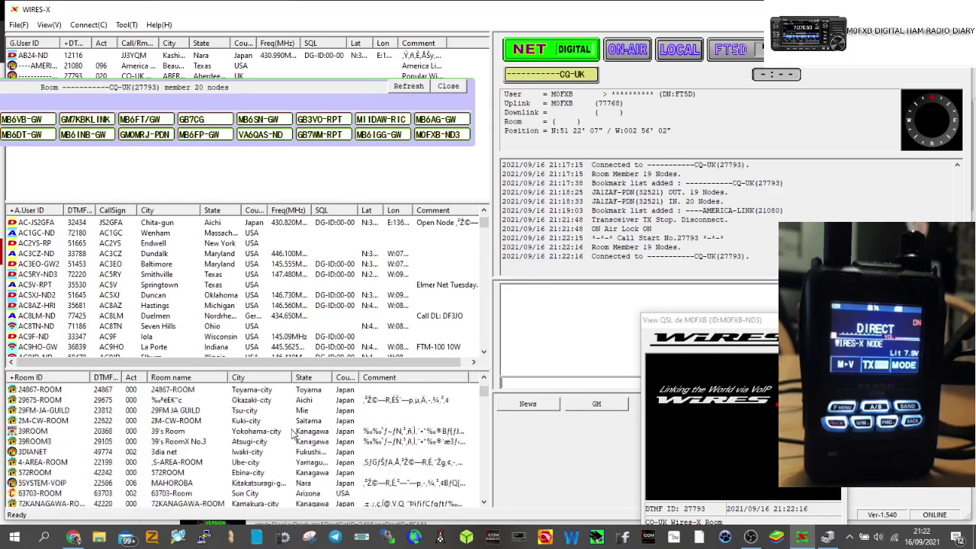
scroll(292, 433, "down", 4)
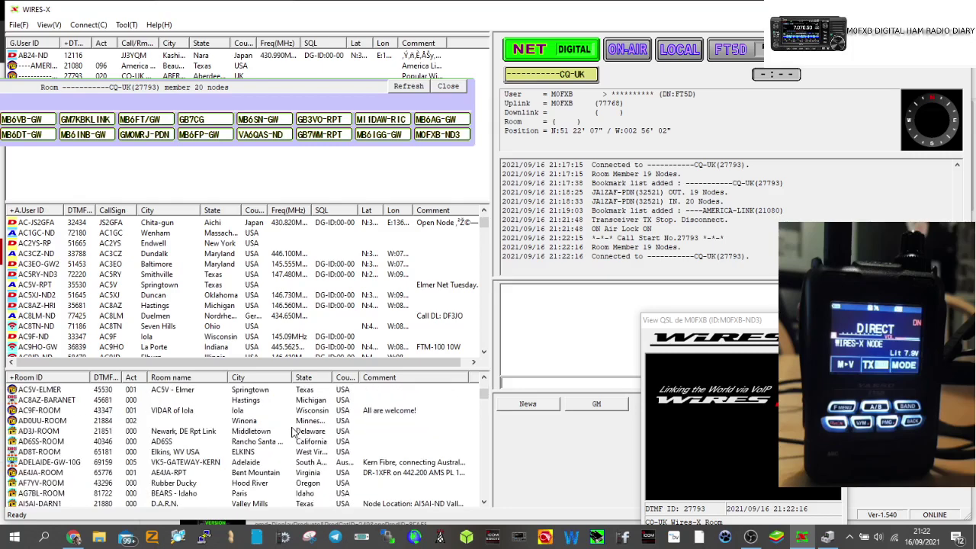
scroll(292, 431, "up", 5)
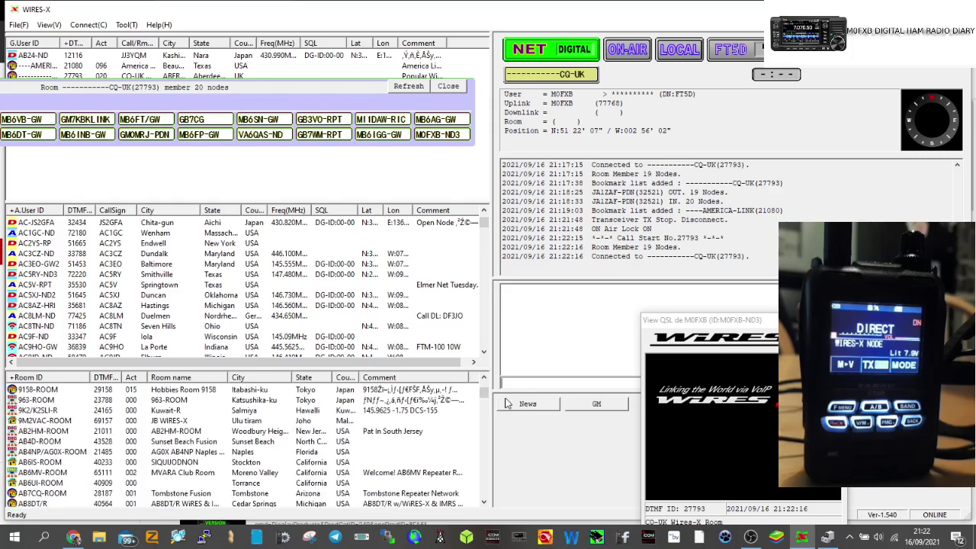
left_click_drag(485, 394, 494, 461)
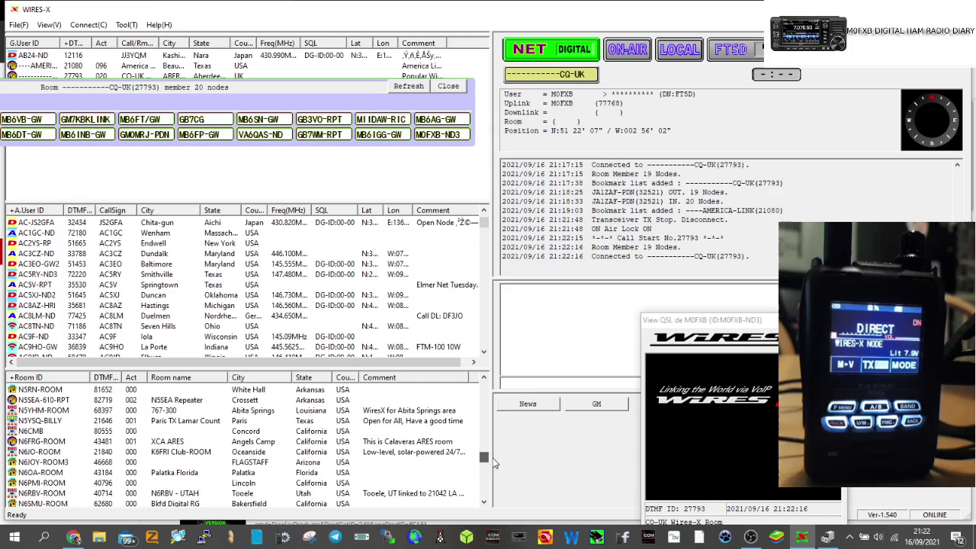
Connect the node to N6FRG-ROOM from the room list.
left_click(56, 445)
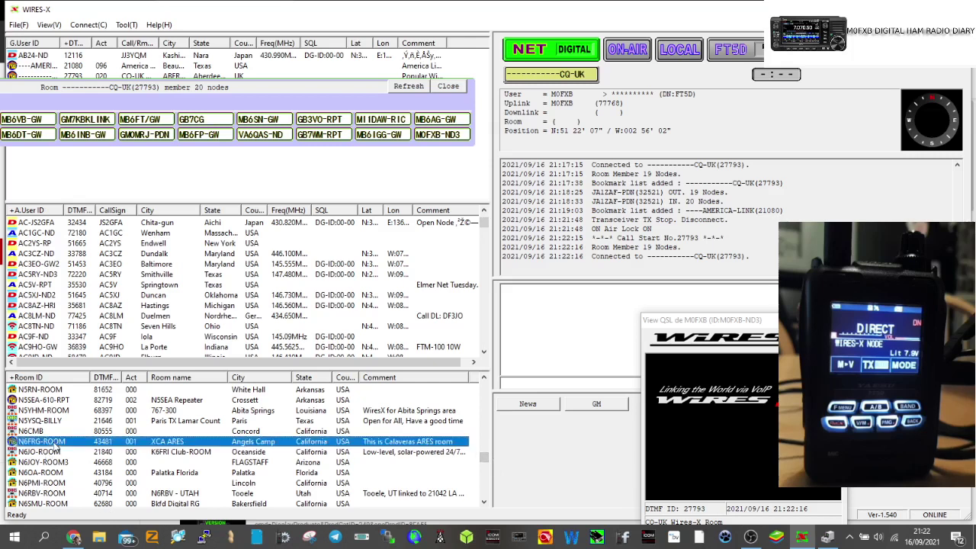
right_click(56, 446)
left_click(82, 451)
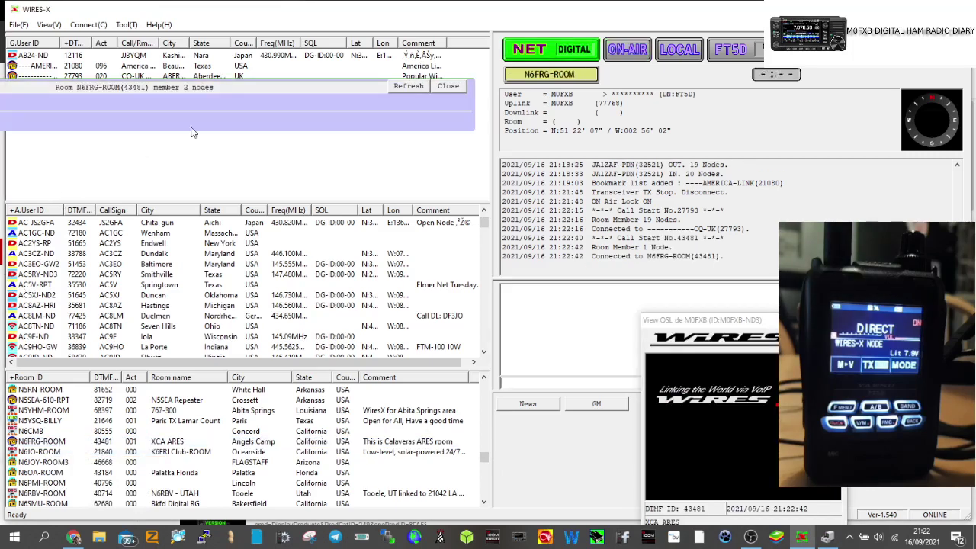
Drag the XCA ARES member panel and QSL card window fully into view.
mouse_move(283, 90)
left_mouse_down()
mouse_move(394, 140)
mouse_move(460, 139)
mouse_move(431, 138)
left_mouse_up()
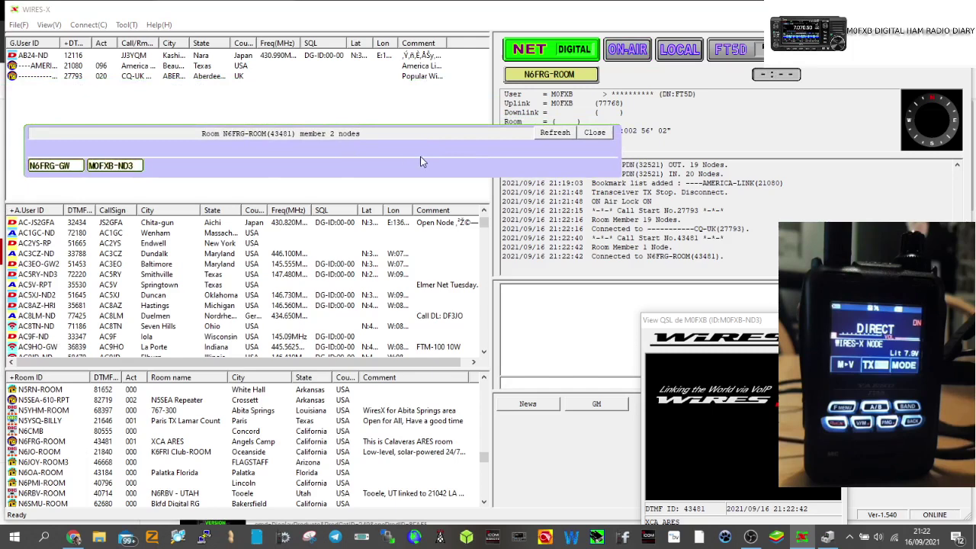
left_click_drag(430, 137, 423, 117)
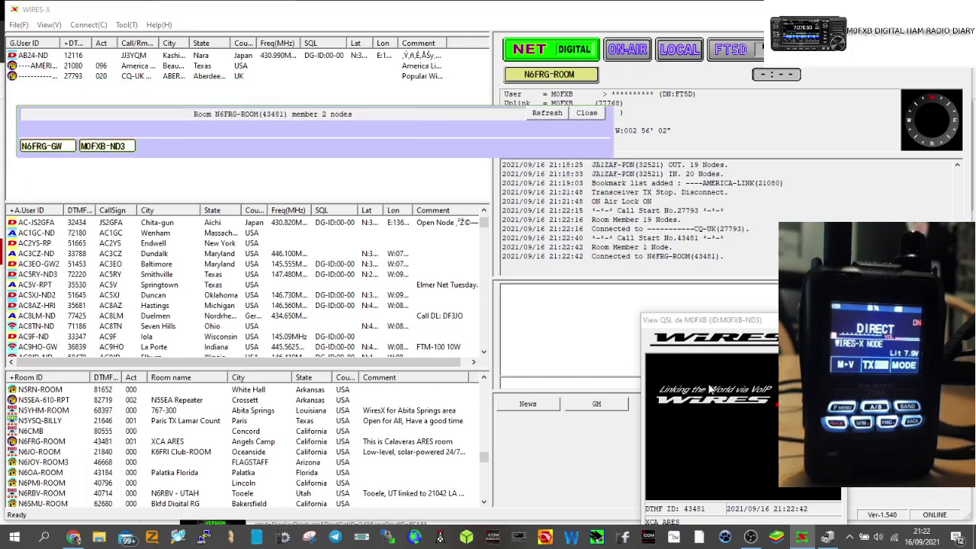
mouse_move(753, 324)
left_mouse_down()
mouse_move(714, 219)
mouse_move(714, 178)
left_mouse_up()
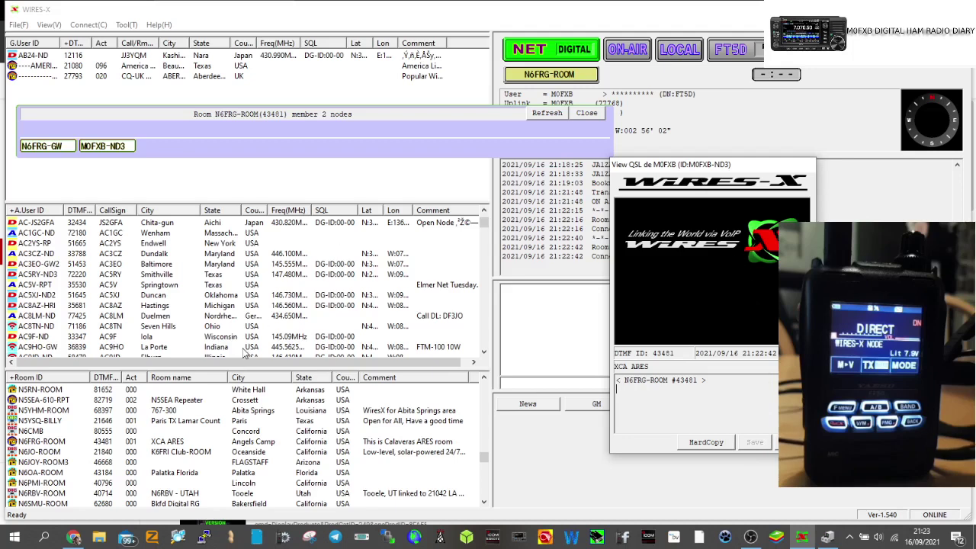
scroll(245, 352, "down", 2)
right_click(48, 424)
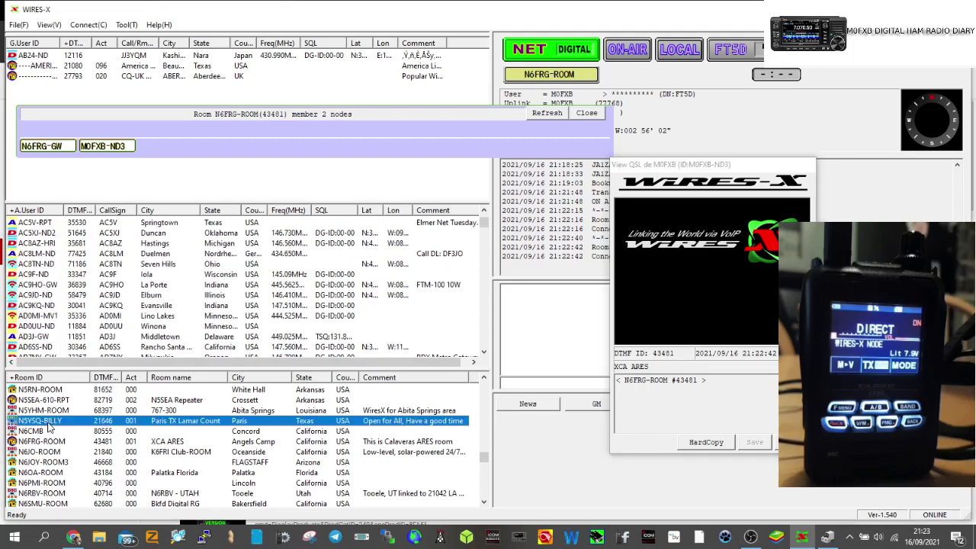
left_click(83, 434)
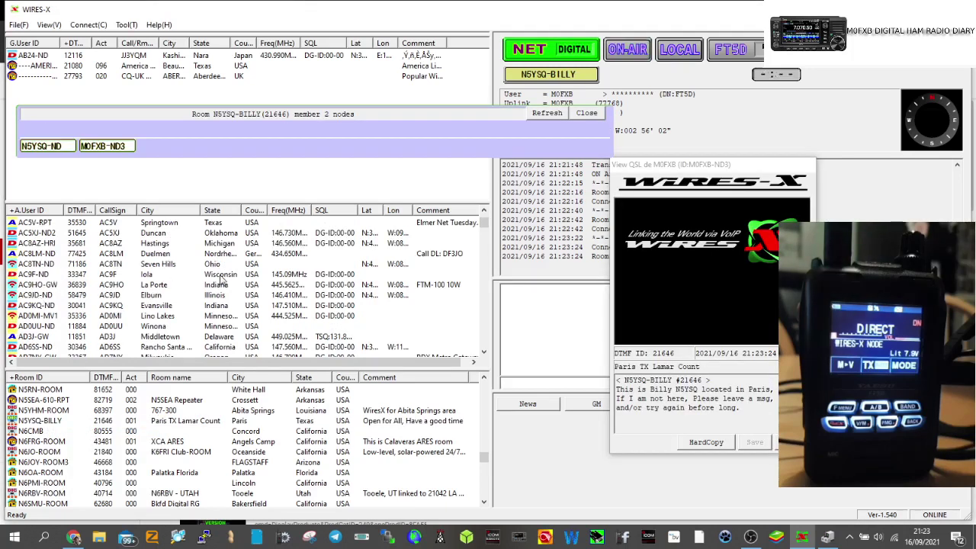
scroll(119, 394, "up", 3)
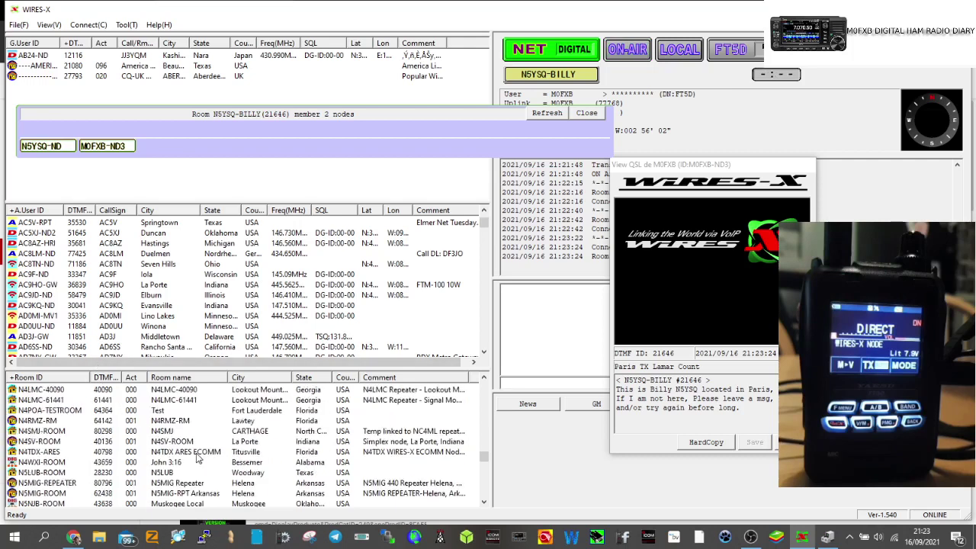
left_click_drag(483, 457, 480, 384)
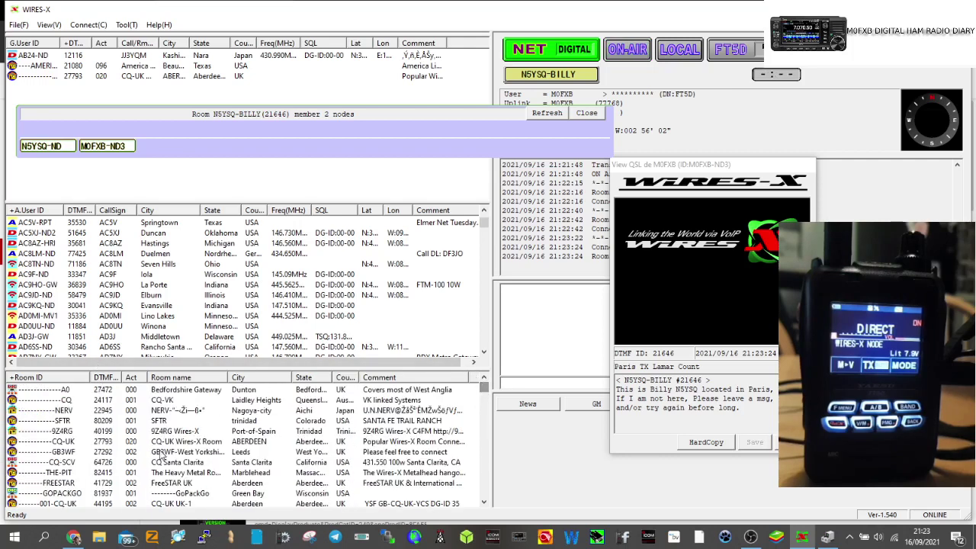
right_click(76, 454)
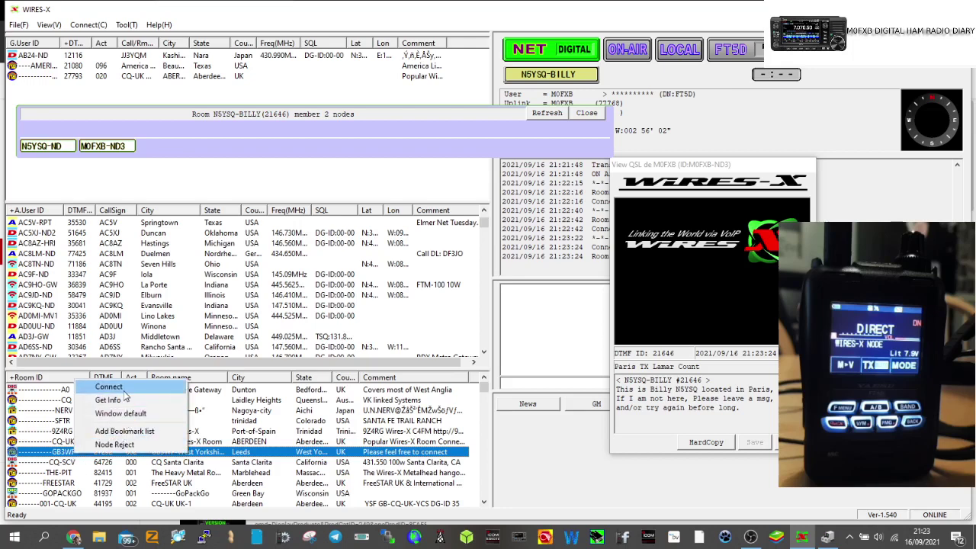
left_click(122, 388)
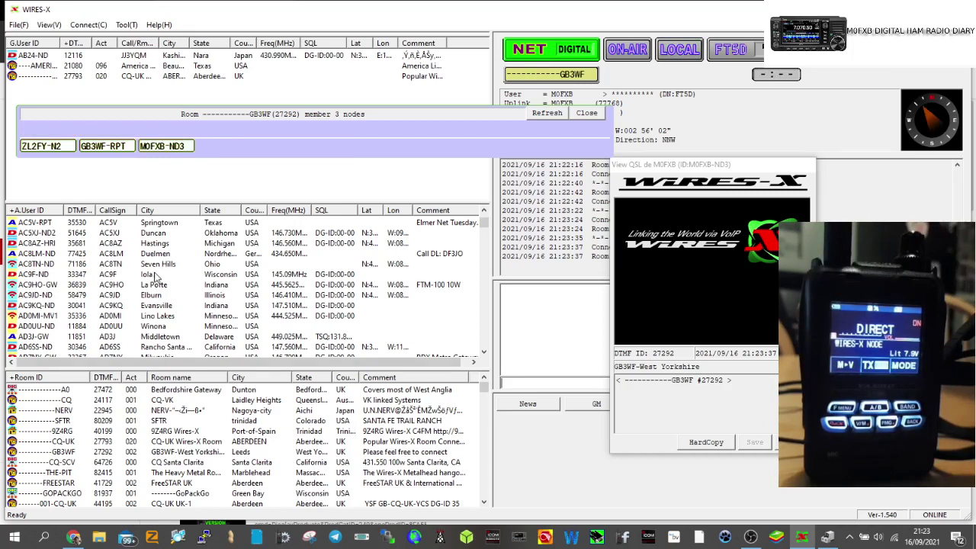
left_click(47, 26)
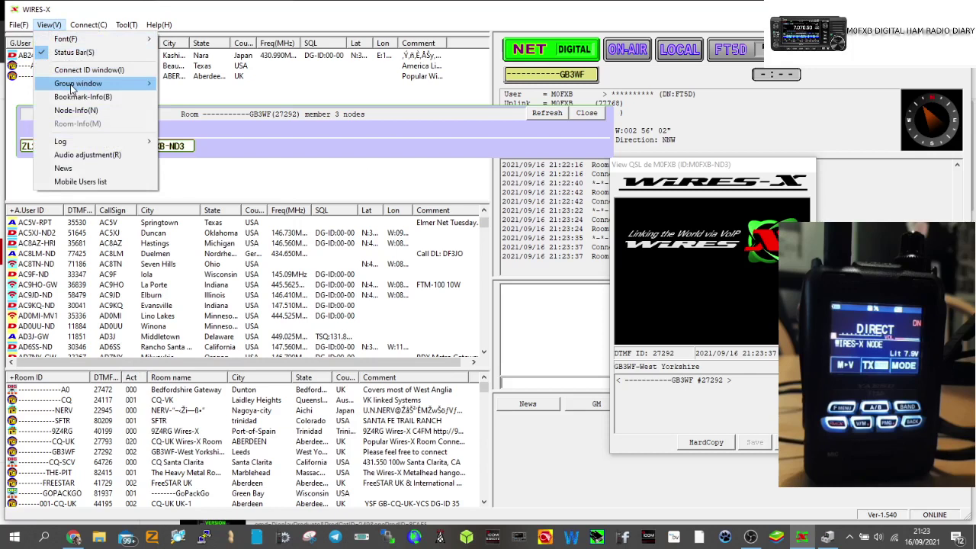
mouse_move(71, 85)
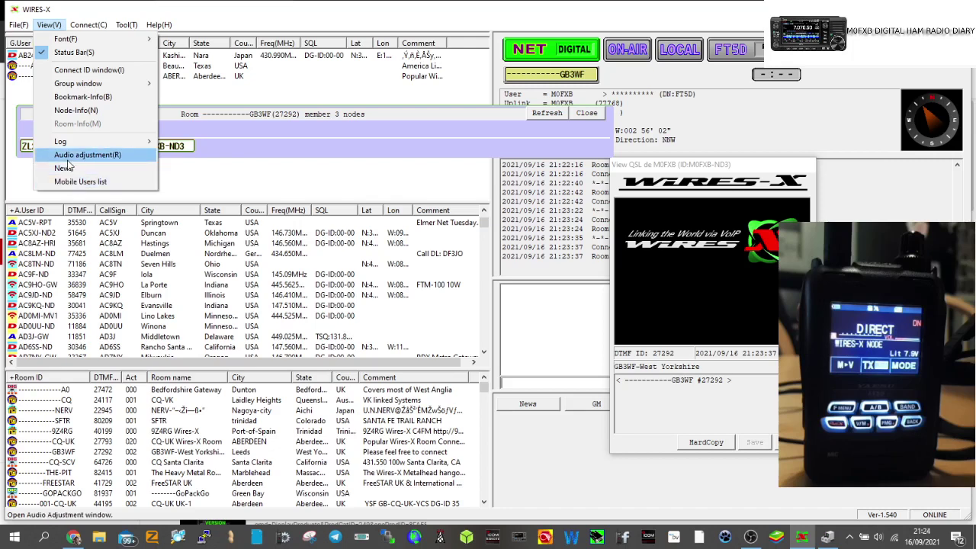
left_click(69, 156)
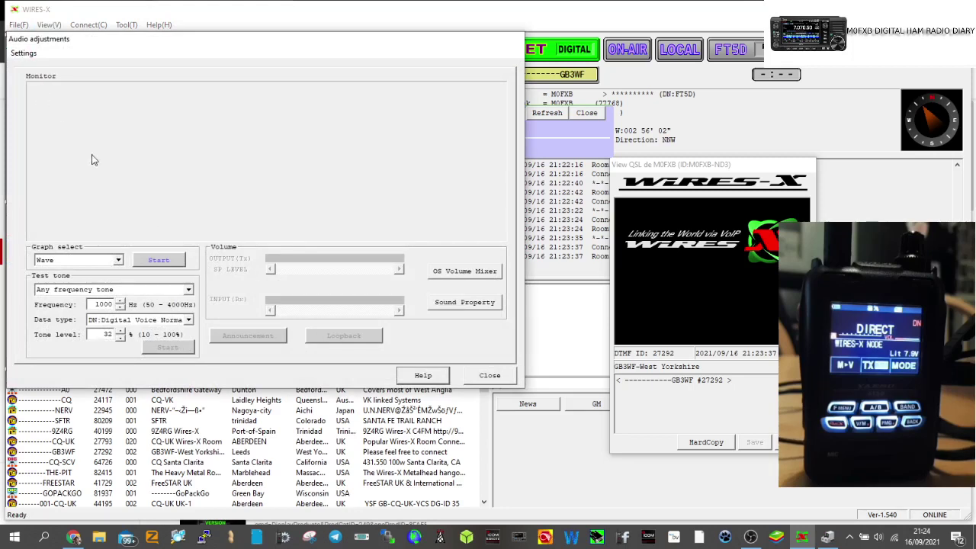
left_click(489, 375)
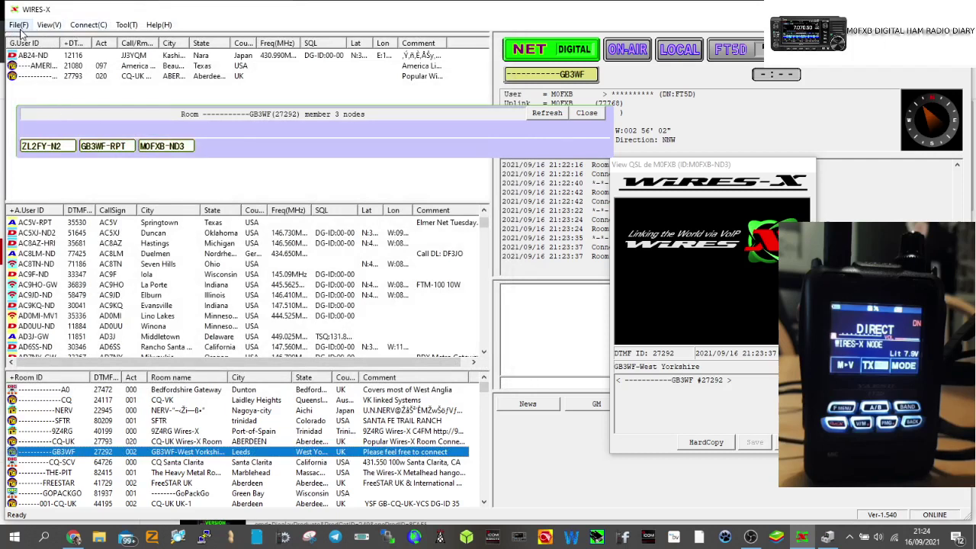
Start a settings import from the File menu, then cancel it without importing.
left_click(19, 25)
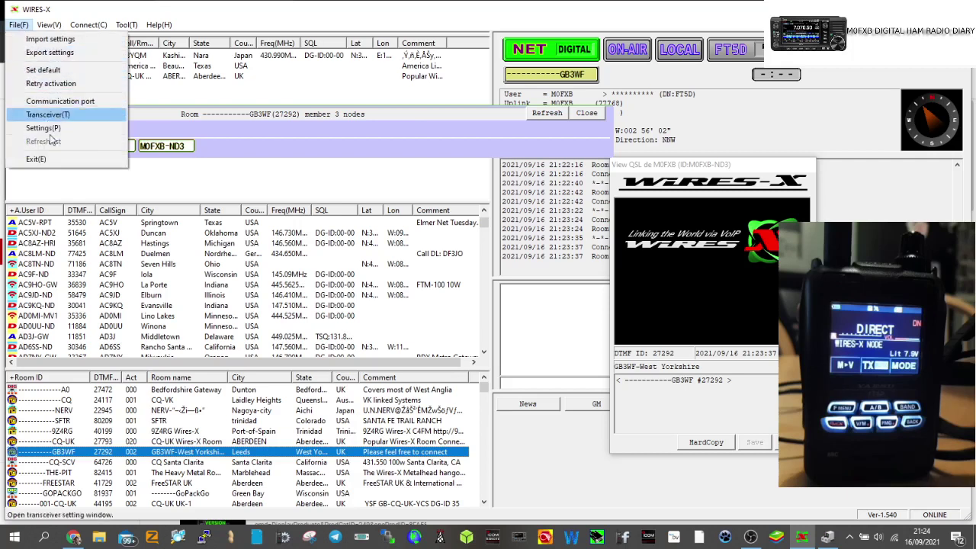
left_click(51, 40)
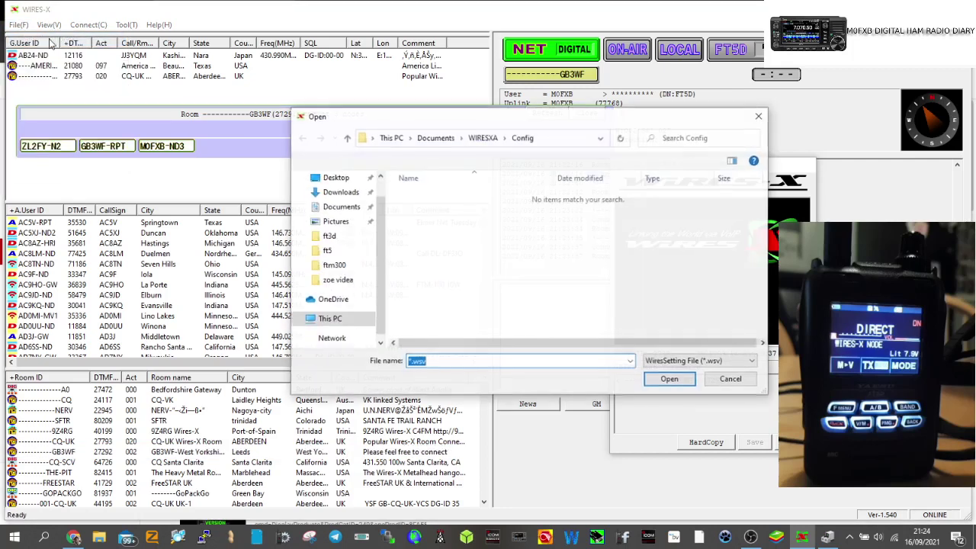
left_click(761, 120)
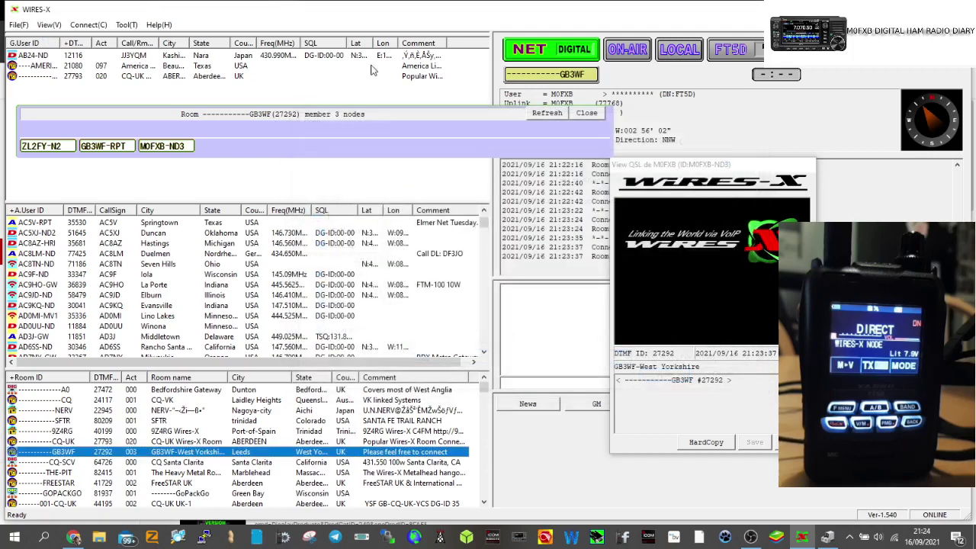
Confirm the communication port as COM6, the Prolific USB-to-Serial Comm Port.
left_click(9, 26)
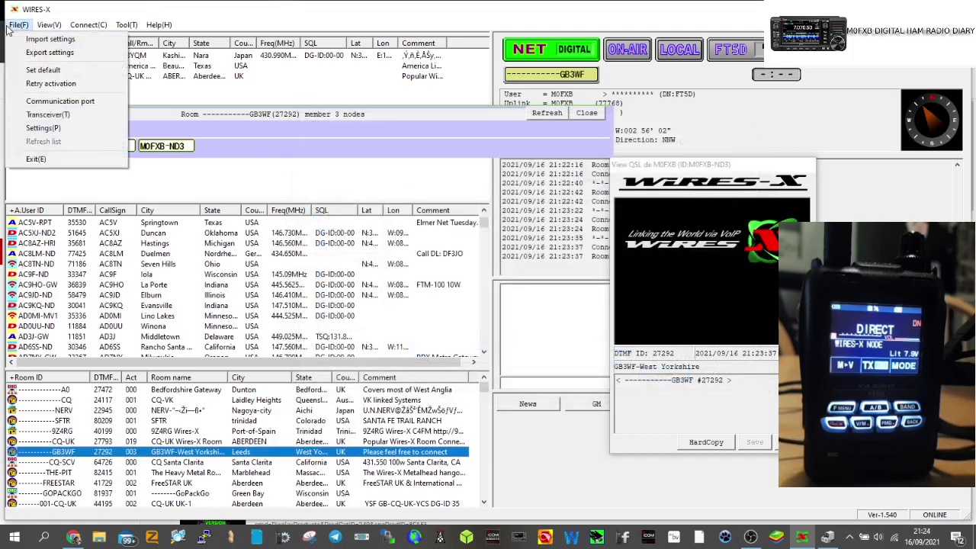
left_click(88, 24)
left_click(42, 100)
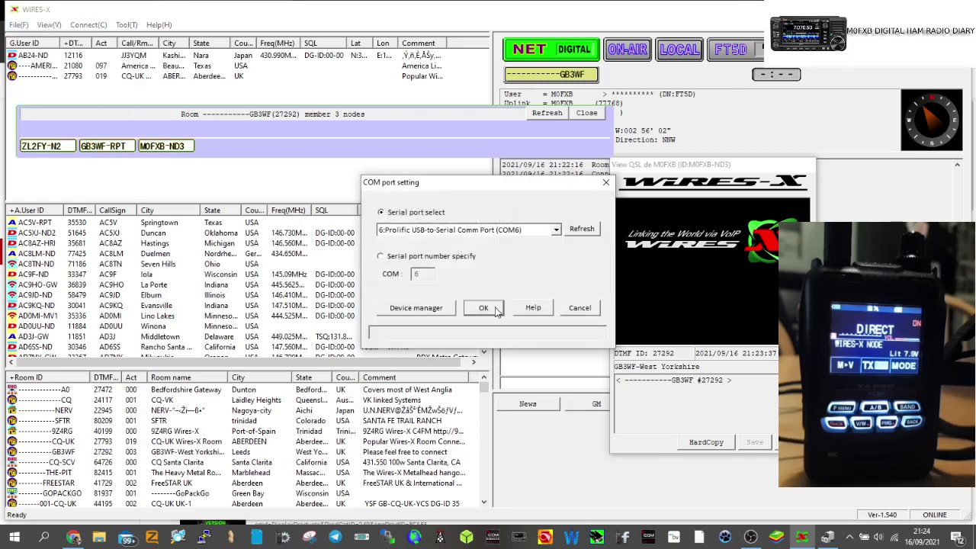
left_click(494, 308)
Review the FT5D transceiver's Voice CH settings (433.900 MHz, digital, High power) and close them with OK.
left_click(18, 24)
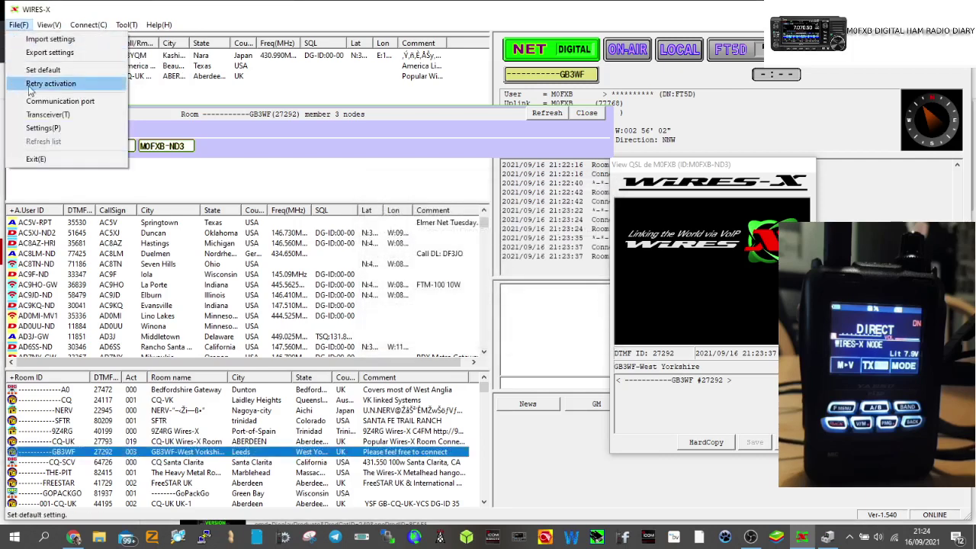
left_click(42, 115)
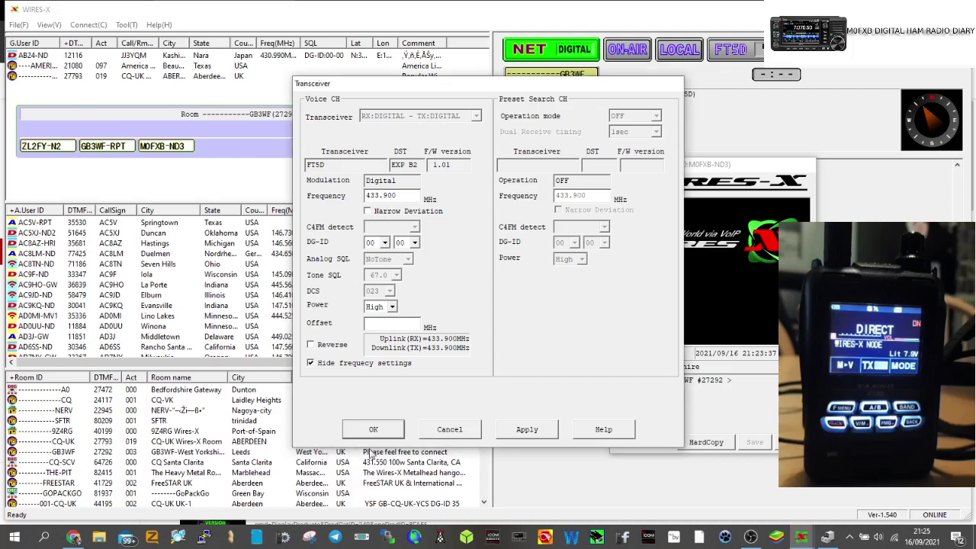
left_click(377, 435)
left_click(19, 24)
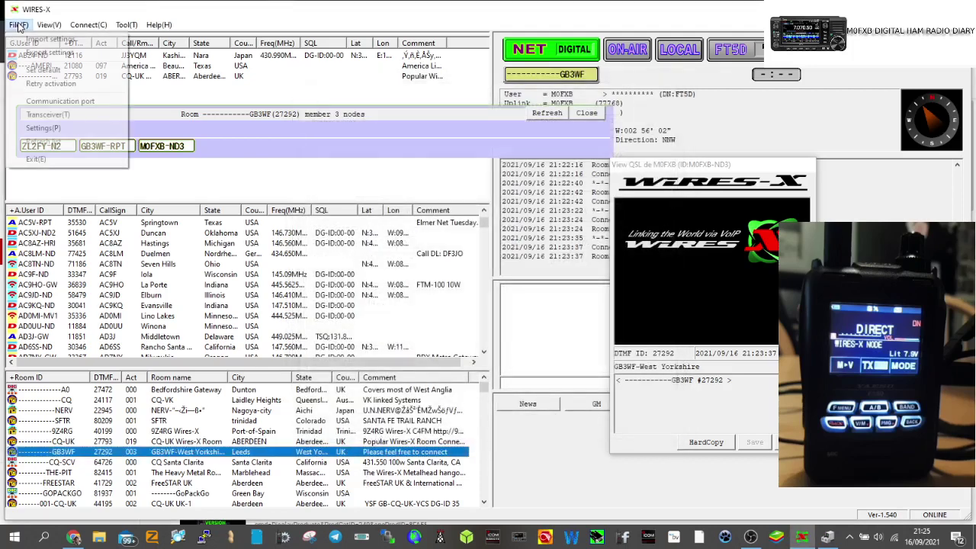
key("Escape")
left_click(86, 24)
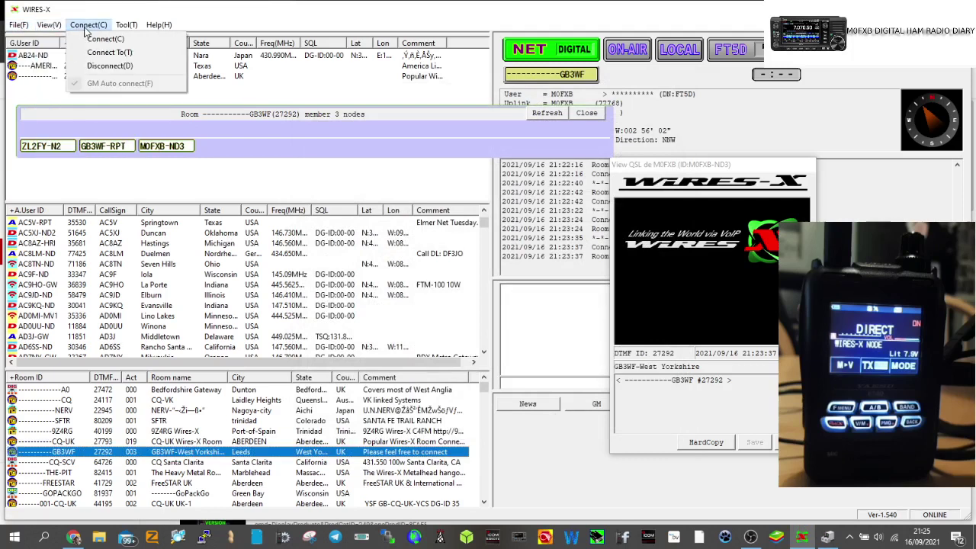
mouse_move(128, 26)
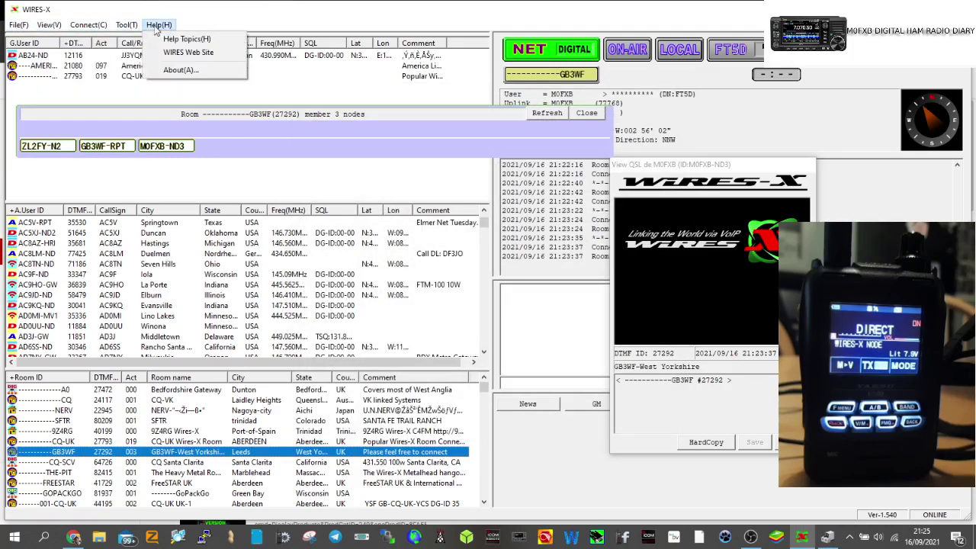
mouse_move(165, 30)
left_click(542, 309)
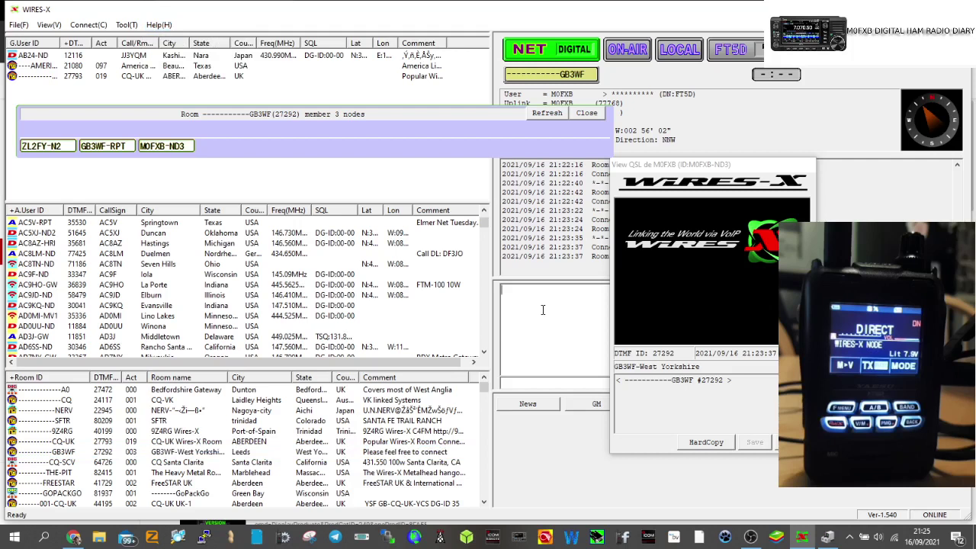